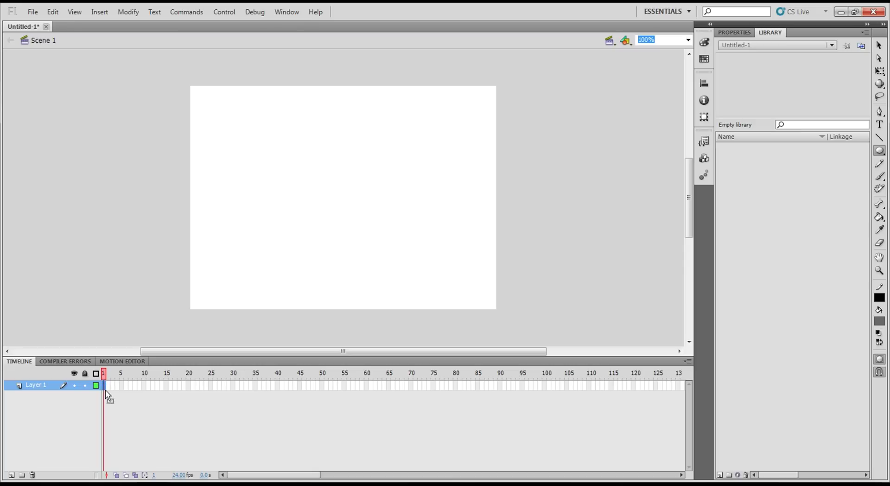
Step: Insert a keyframe at frame 1 and draw a grey, black-outlined circle below the stage centre
right_click(106, 394)
click(156, 168)
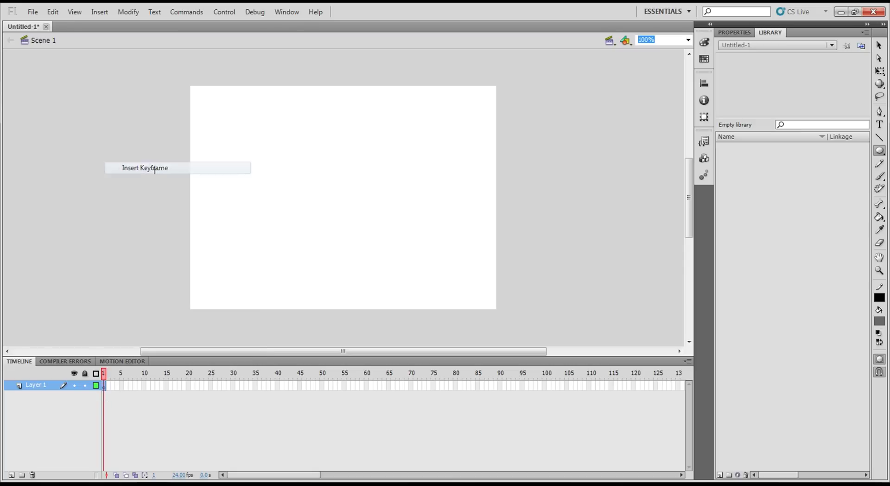
drag(384, 268, 349, 238)
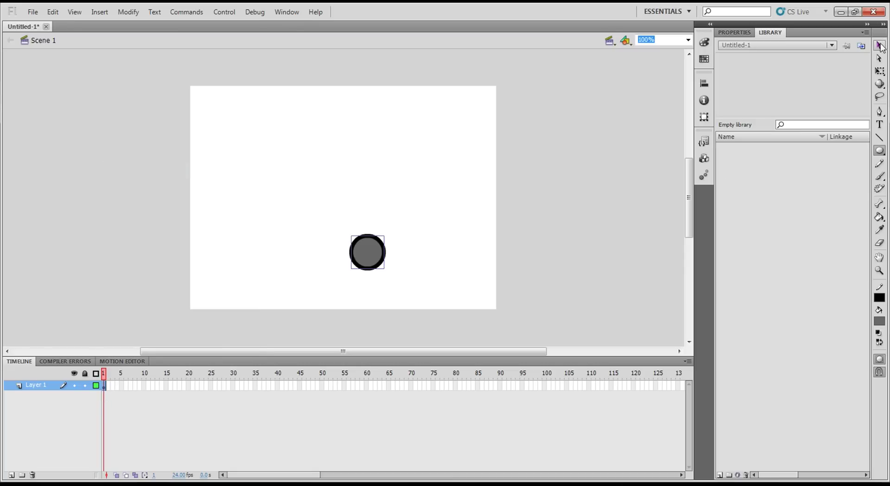
Step: Set the circle's outline stroke to 12 (after trying 14), then pick the Line tool
click(879, 45)
click(734, 33)
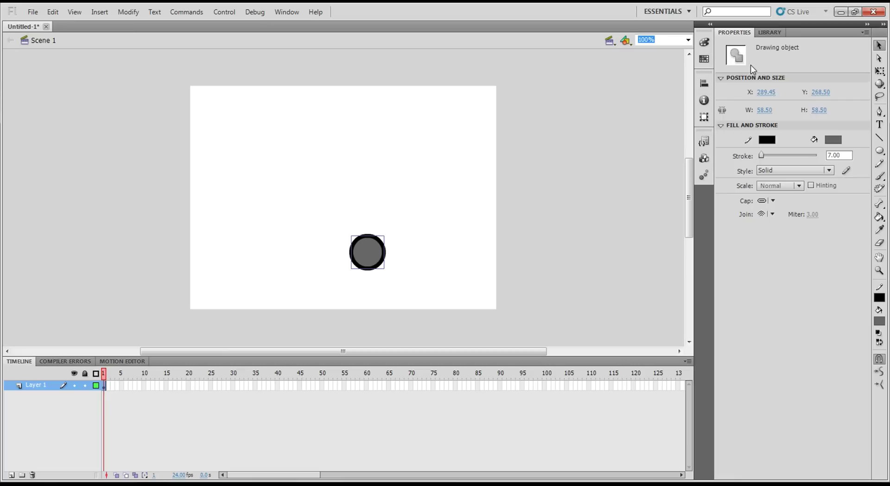
click(849, 155)
text(14)
key(Return)
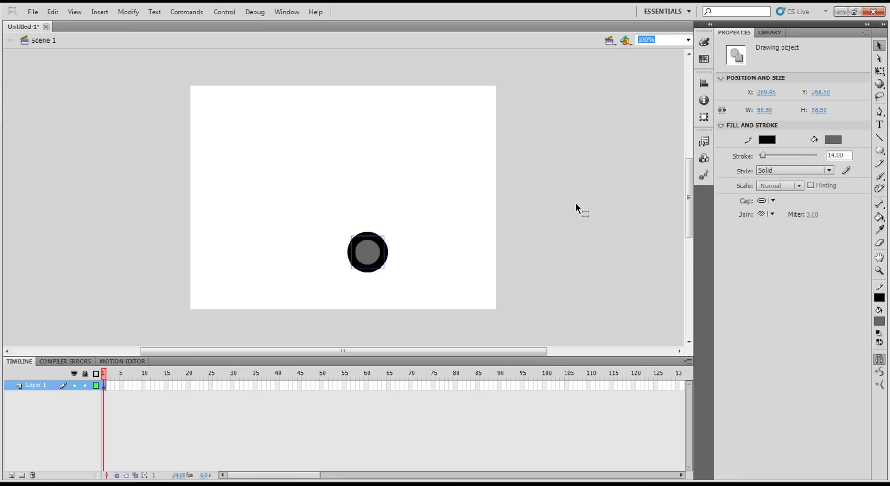
click(838, 155)
key(Return)
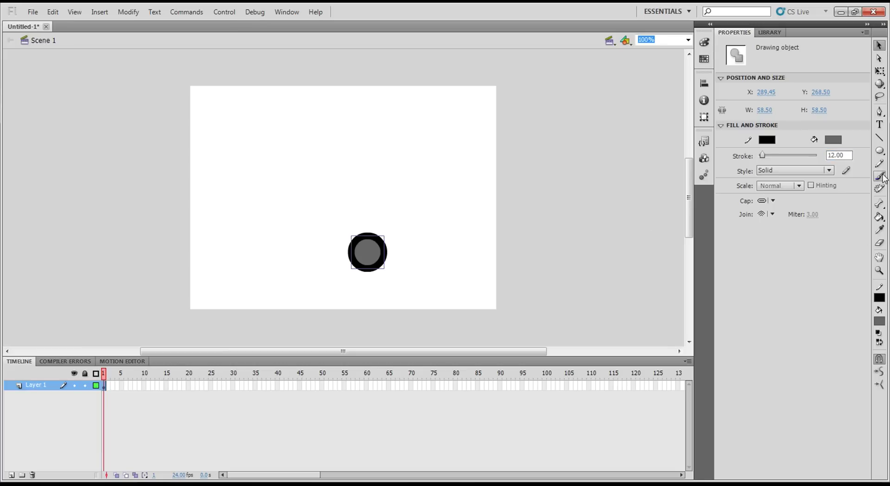
click(880, 138)
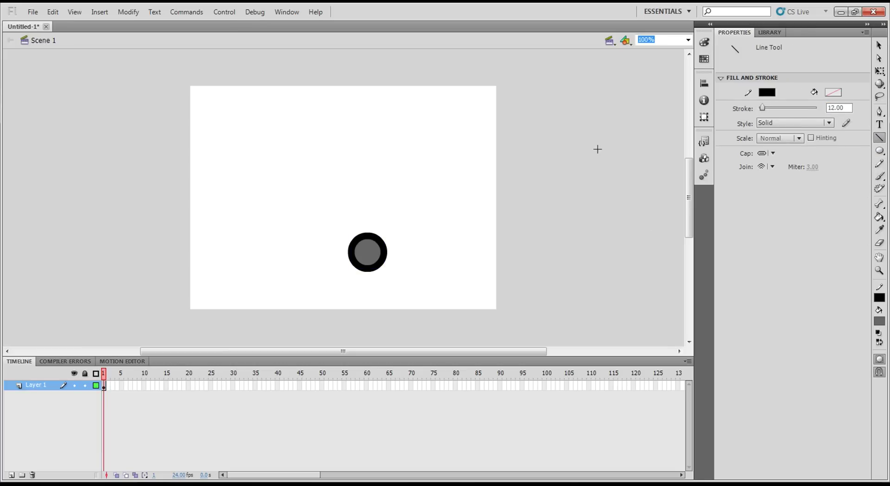
Step: Set line stroke to 6 and draw vertical and horizontal lines crossing the circle
double_click(838, 108)
text(6)
mouse_move(366, 268)
mouse_down()
mouse_move(363, 253)
mouse_move(351, 253)
mouse_up()
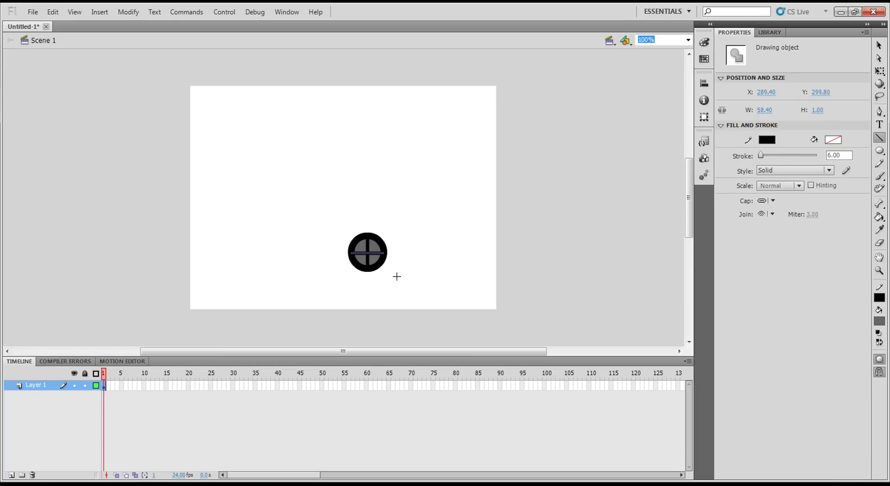
click(878, 45)
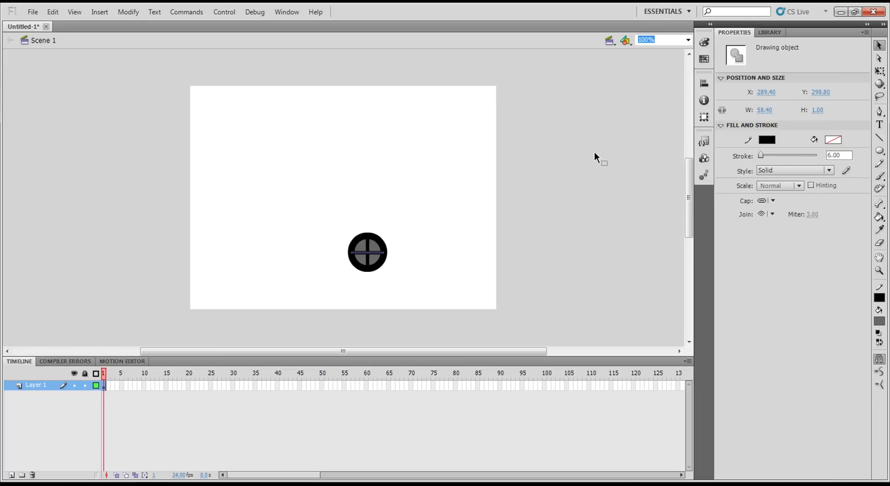
click(594, 151)
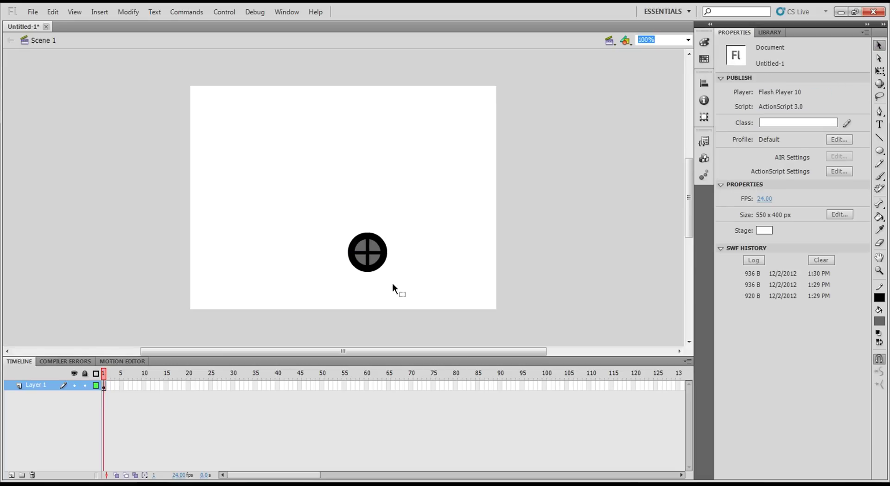
Step: Convert the wheel to movie clip Symbol 1 and move it off-stage left to X -43.30
drag(417, 273, 330, 237)
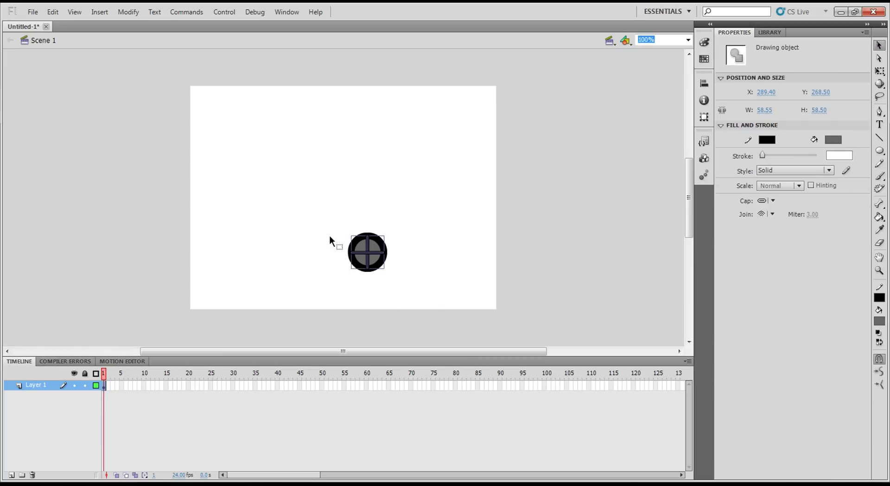
right_click(381, 267)
click(402, 253)
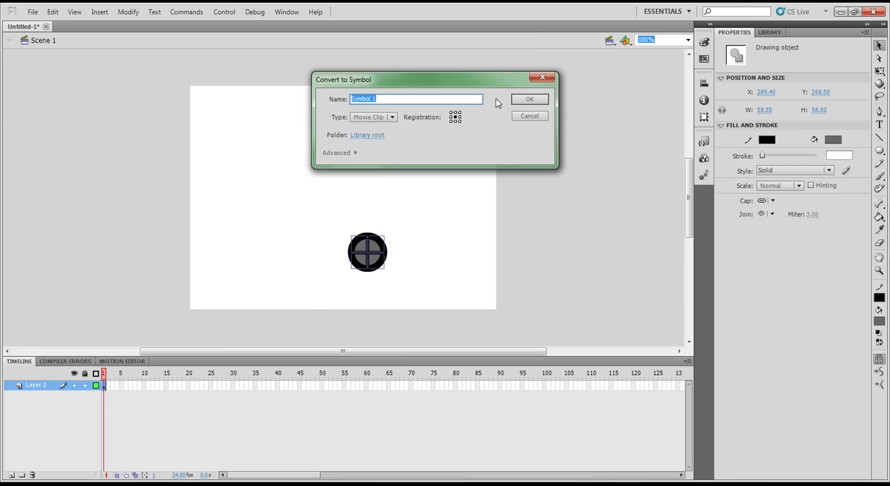
click(529, 99)
click(435, 227)
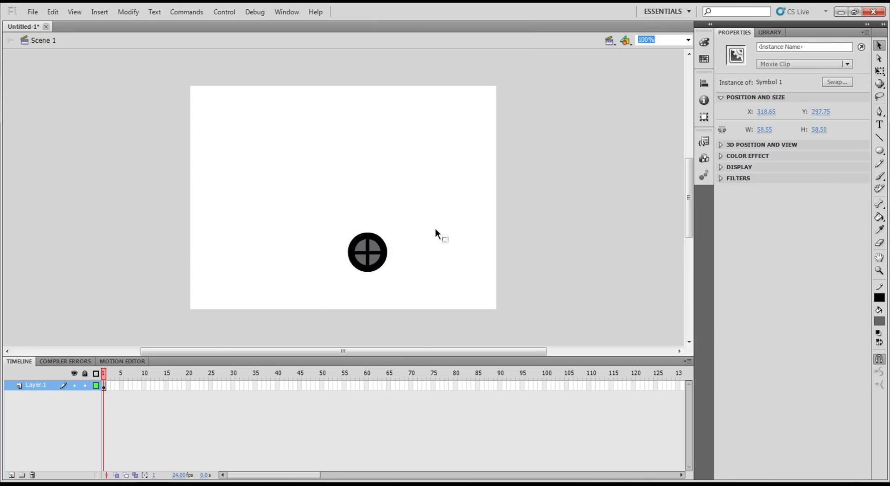
drag(371, 248, 171, 277)
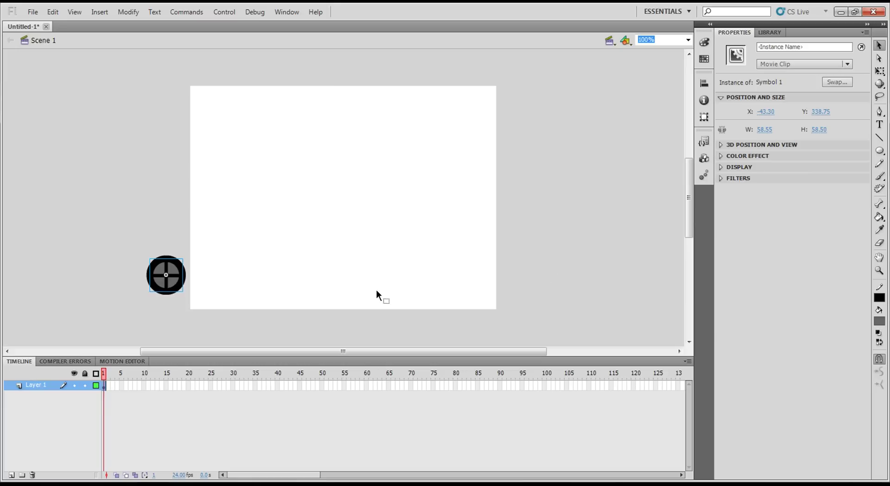
Step: Add successive F6 keyframes, shifting the wheel rightward toward X 588.65 past the right edge
key(F6)
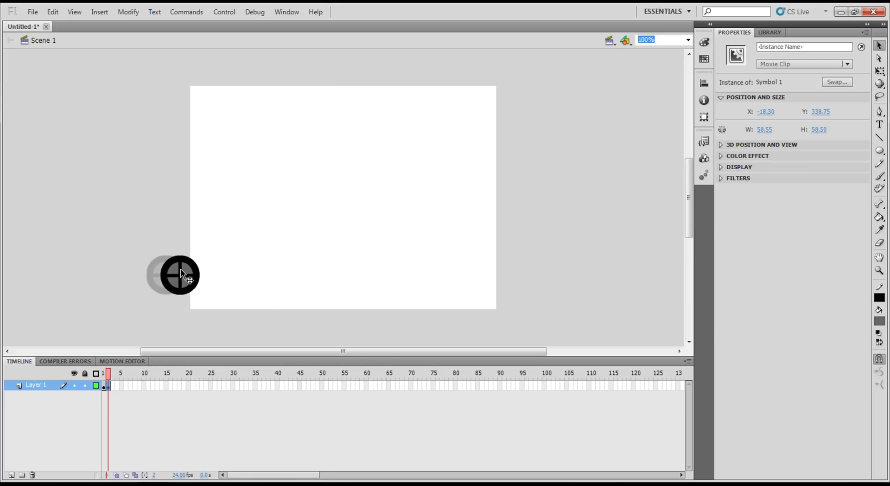
key(F6)
key(F6)
drag(186, 268, 521, 261)
key(F6)
key(F6)
key(F6)
key(F6)
key(F6)
key(F6)
key(F6)
key(F6)
key(F6)
key(F6)
key(F6)
key(F6)
key(F6)
key(F6)
key(F6)
key(F6)
key(F6)
key(F6)
key(F6)
key(F6)
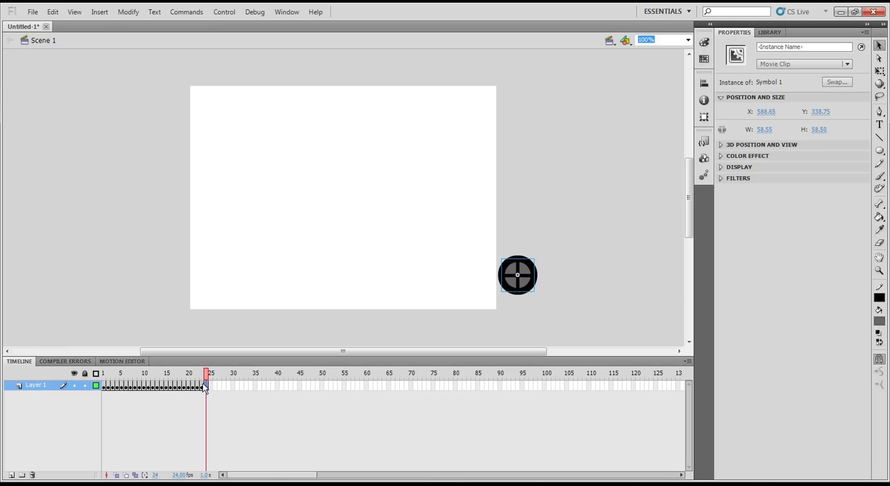
click(221, 13)
mouse_move(255, 96)
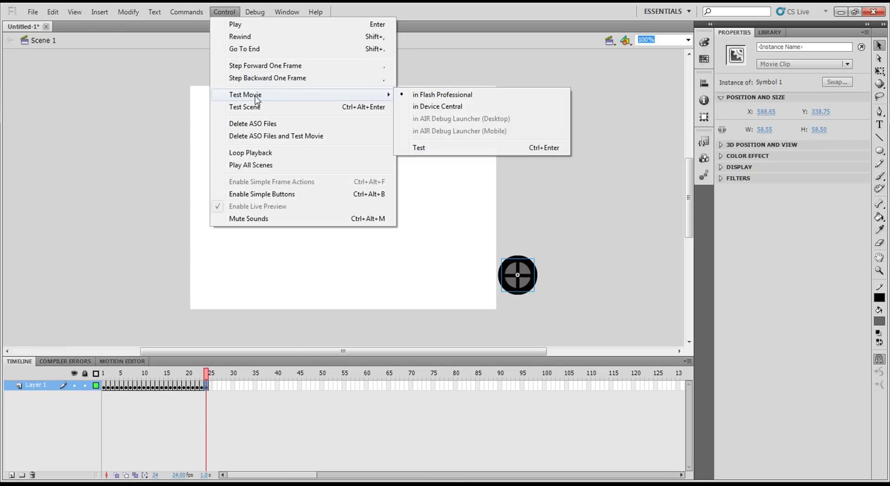
click(414, 147)
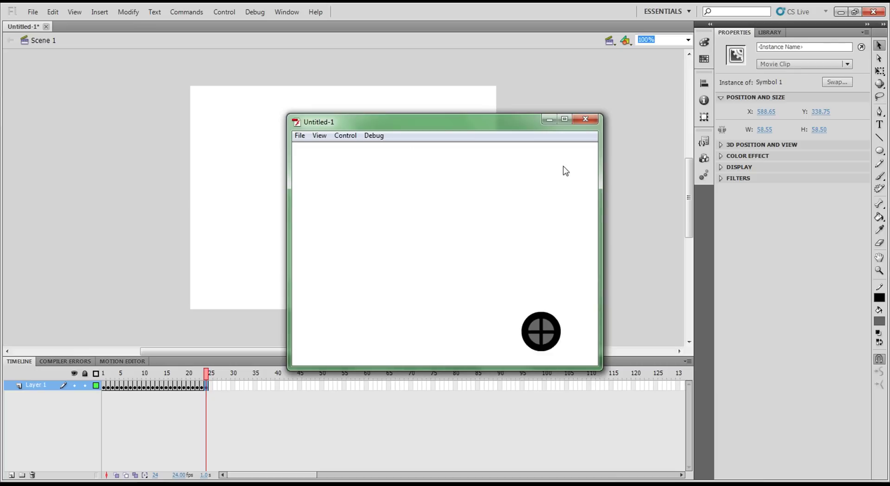
click(585, 119)
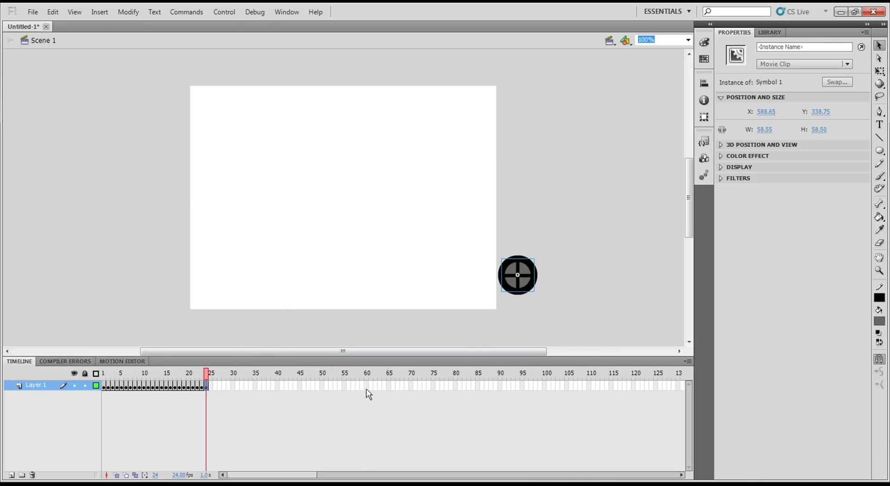
Step: Undo the frame-by-frame wheel keyframes back to frame 1
key(ctrl+z)
key(ctrl+z)
key(ctrl+z)
key(ctrl+z)
key(ctrl+z)
key(ctrl+z)
key(ctrl+z)
key(ctrl+z)
key(ctrl+z)
key(ctrl+z)
key(ctrl+z)
key(ctrl+z)
key(ctrl+z)
key(ctrl+z)
key(ctrl+z)
key(ctrl+z)
key(ctrl+z)
key(ctrl+z)
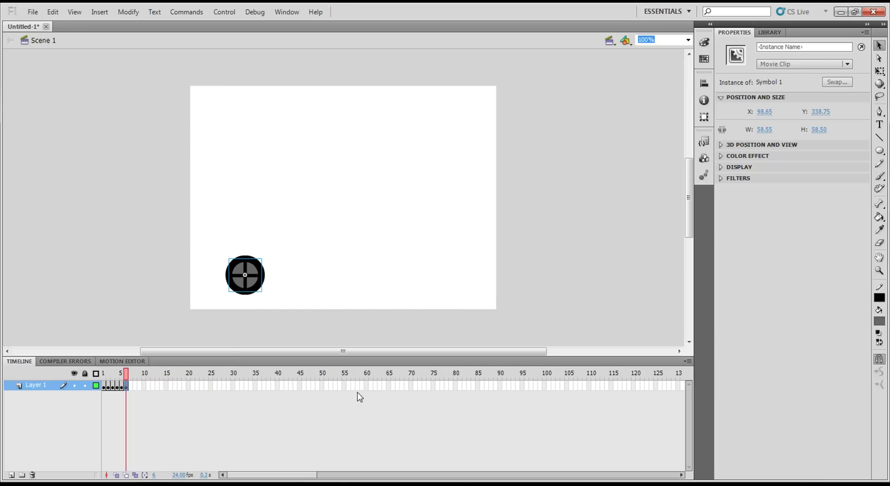
key(ctrl+z)
key(ctrl+z)
key(ctrl+z)
key(ctrl+z)
key(ctrl+z)
key(ctrl+z)
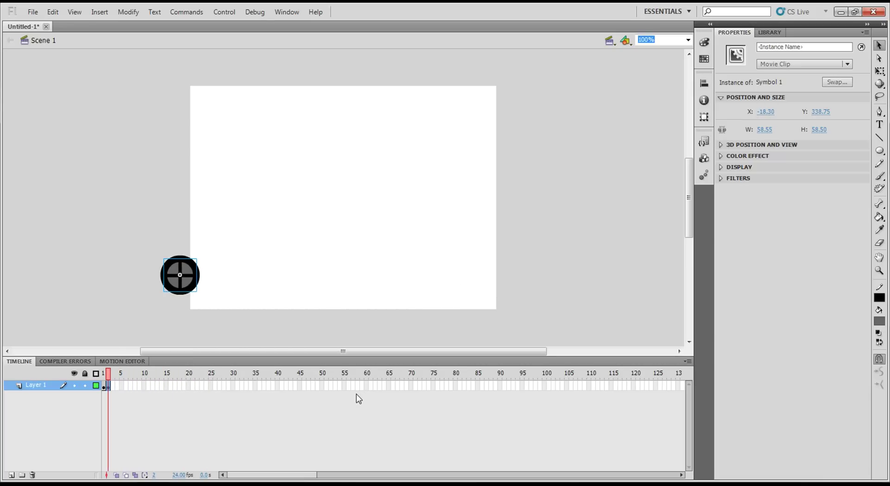
key(ctrl+z)
key(ctrl+z)
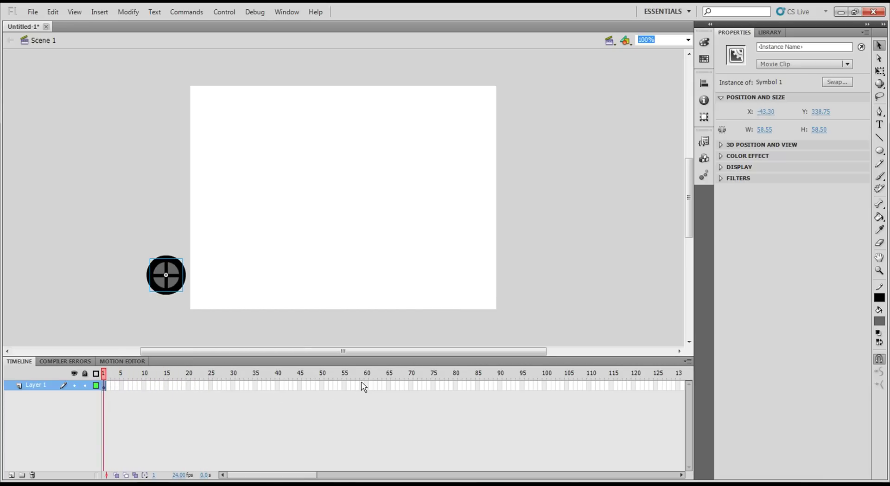
Step: Insert a keyframe at frame 60 with the wheel off-stage right at X 592.65
right_click(366, 385)
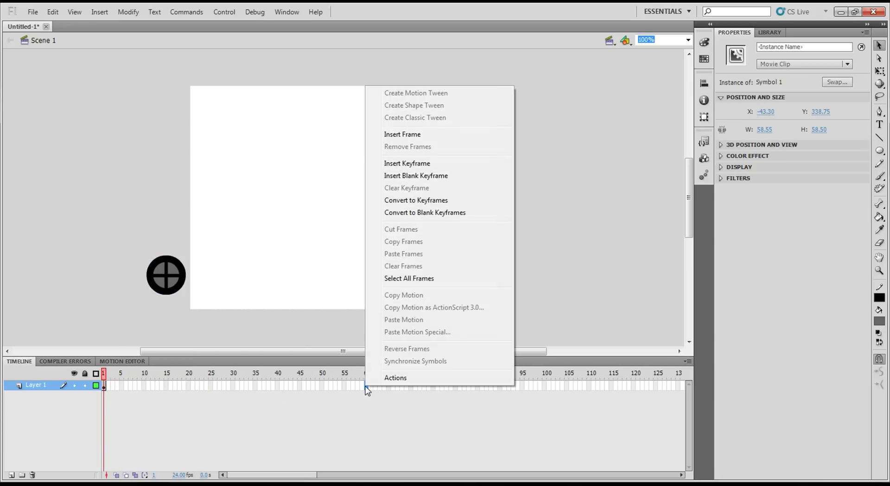
click(422, 163)
drag(164, 279, 512, 274)
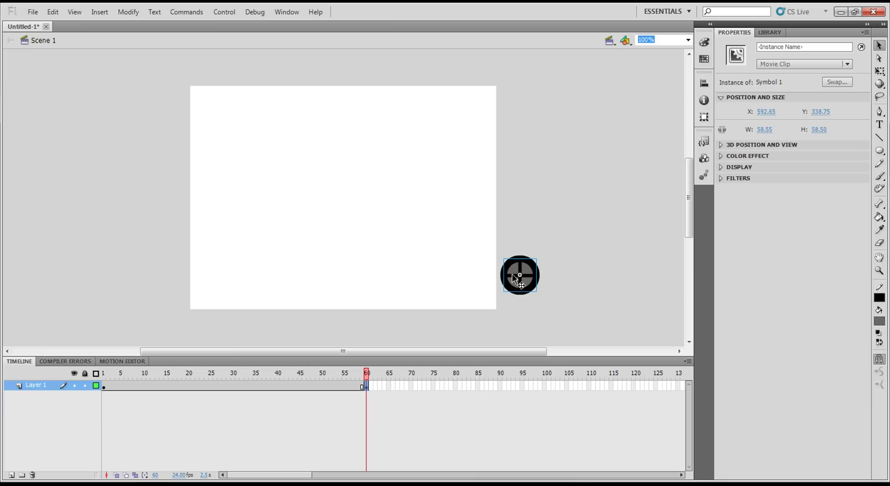
Step: Apply a classic tween to the wheel across frames 1 to 60
click(239, 392)
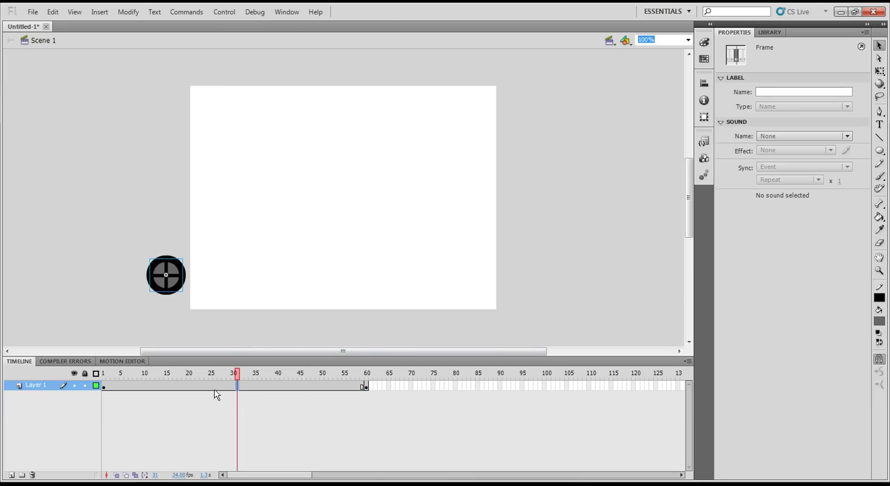
right_click(236, 392)
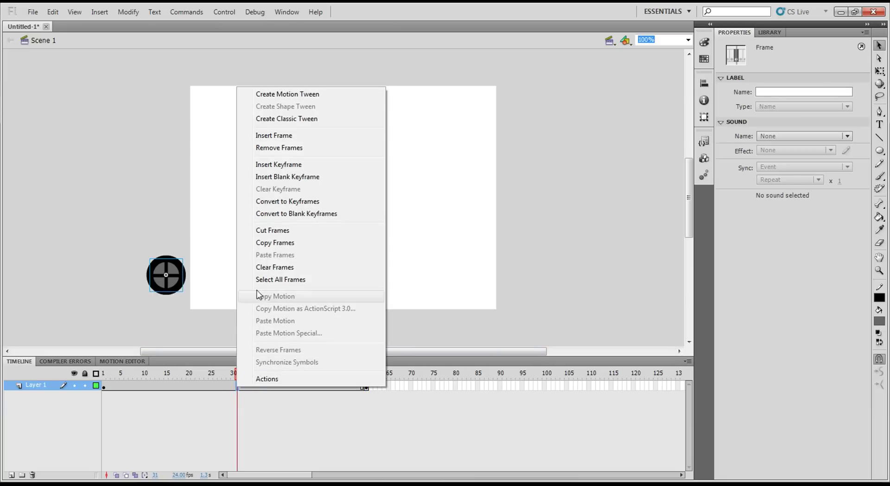
click(277, 118)
click(276, 118)
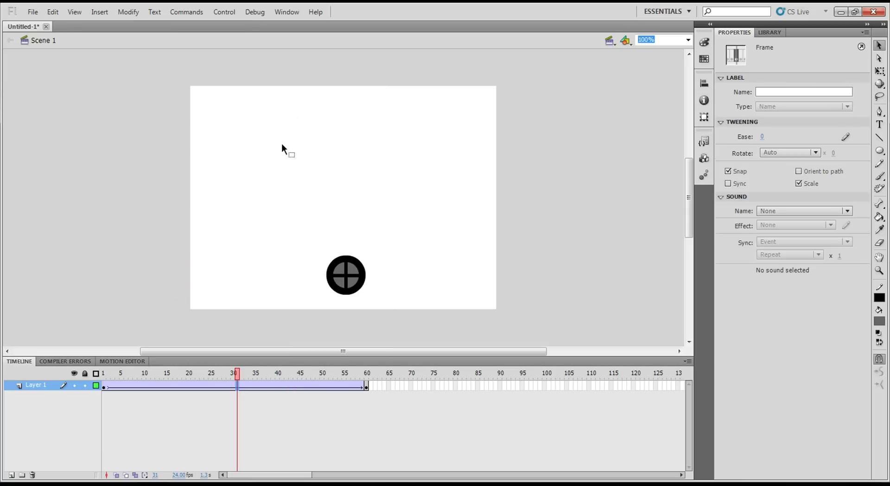
click(230, 10)
Step: Test-play the wheel animation, close the preview window, and undo the tween
mouse_move(254, 93)
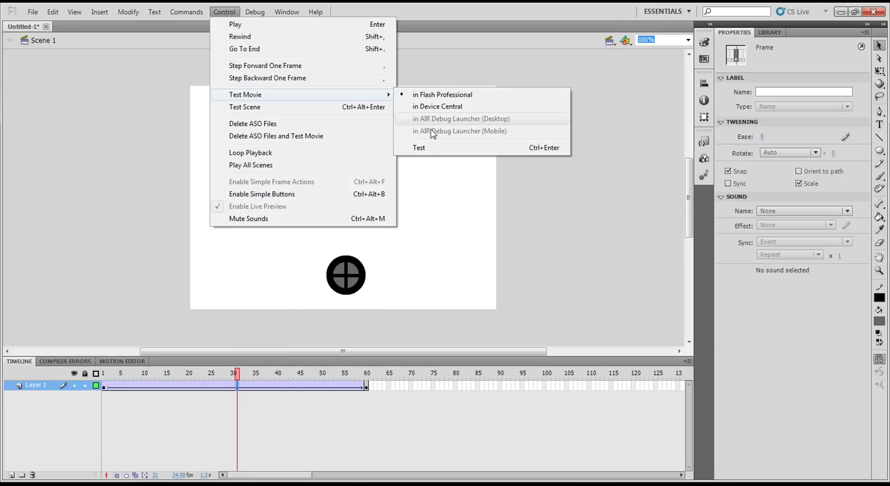
click(418, 147)
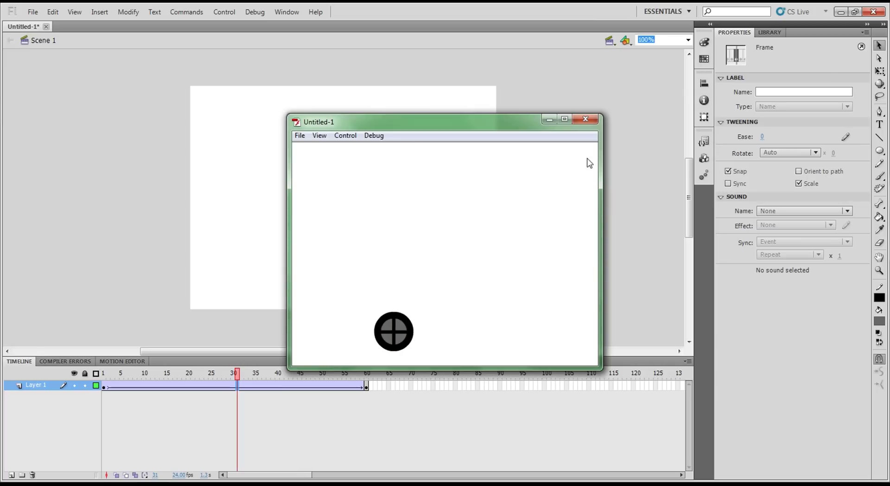
key(ctrl+w)
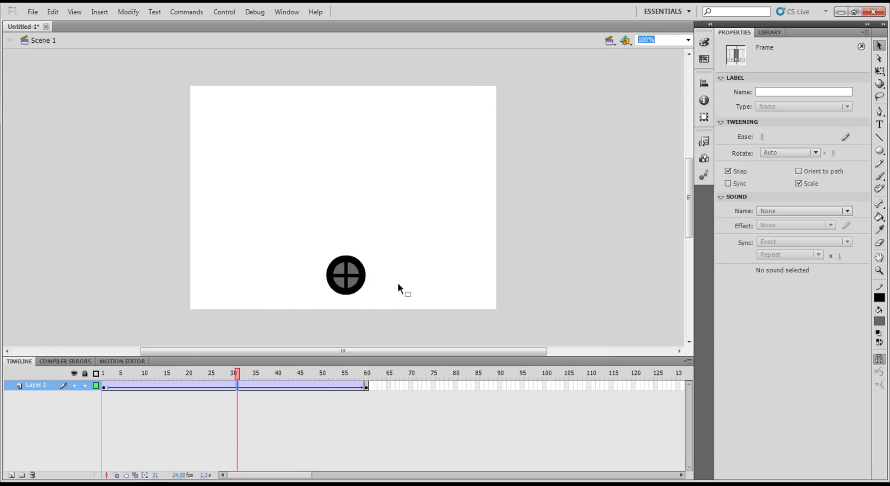
key(ctrl+z)
key(ctrl+z)
key(ctrl+z)
key(ctrl+z)
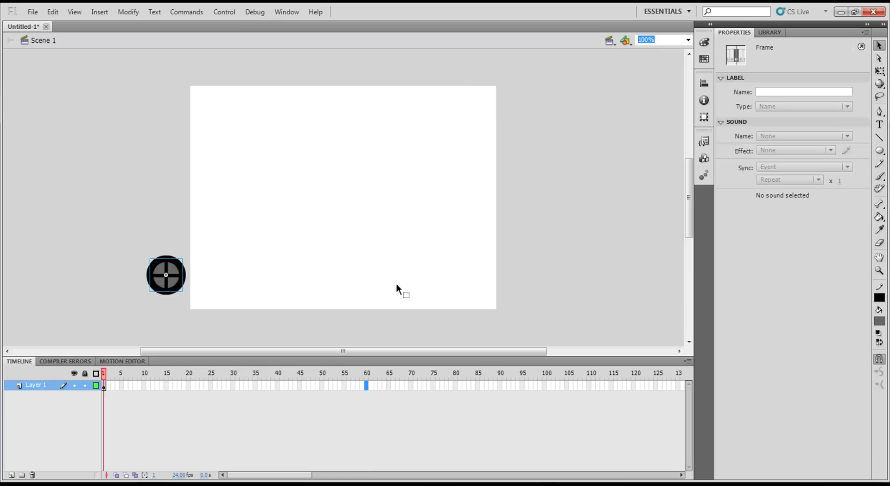
Step: Copy the wheel beside itself, then move both wheels off-stage left to X -207.55
click(241, 298)
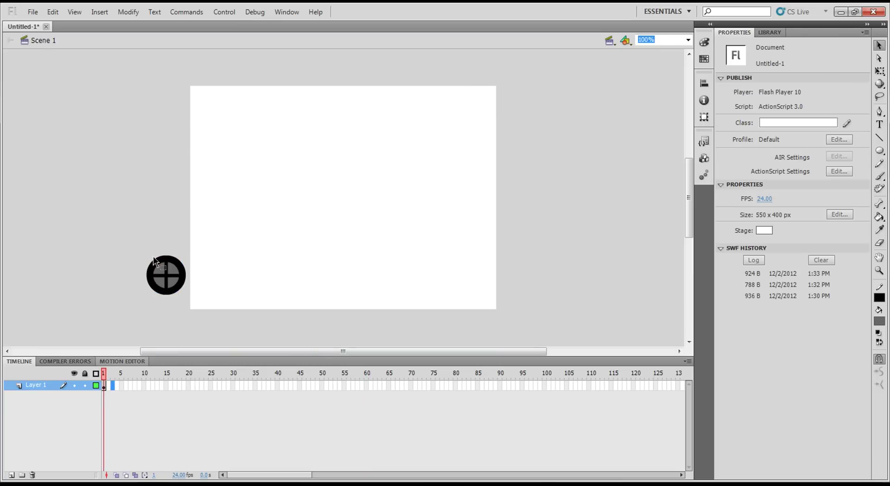
click(167, 283)
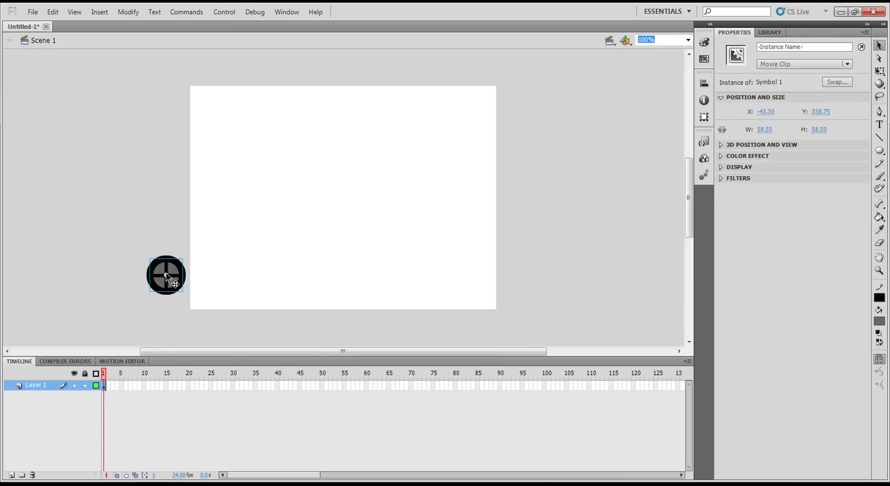
alt+drag(165, 274, 228, 275)
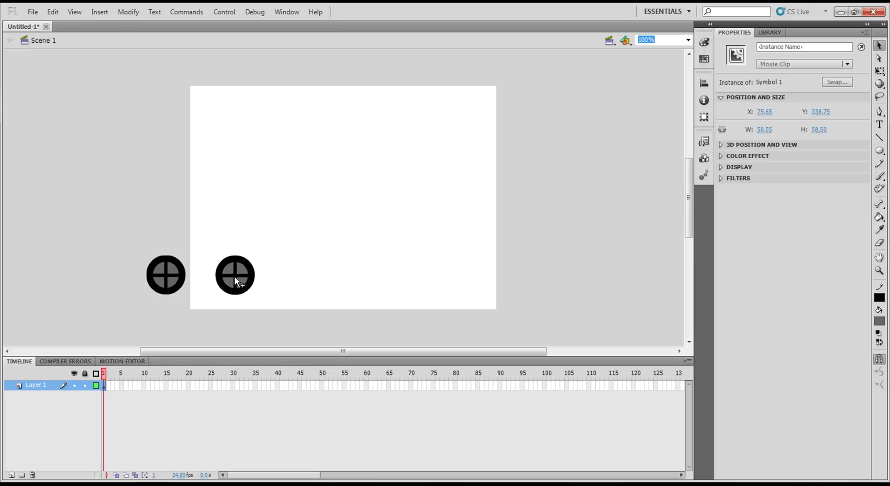
click(241, 277)
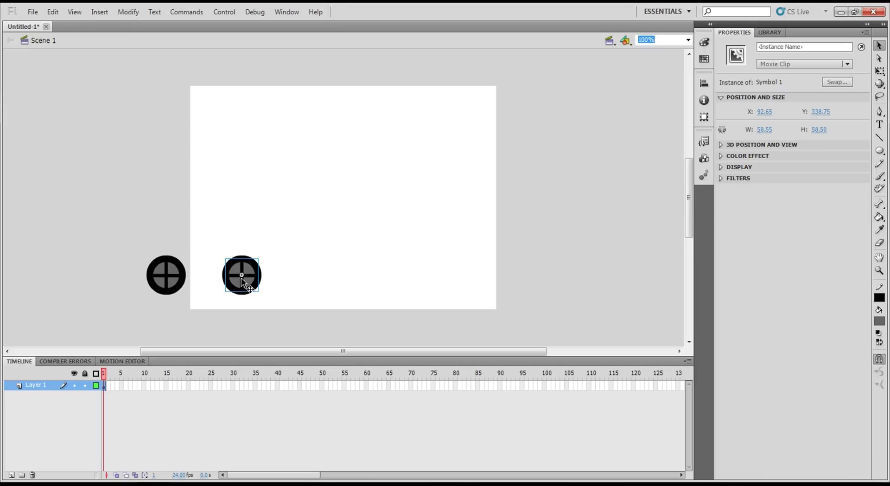
shift+click(168, 270)
drag(169, 270, 95, 268)
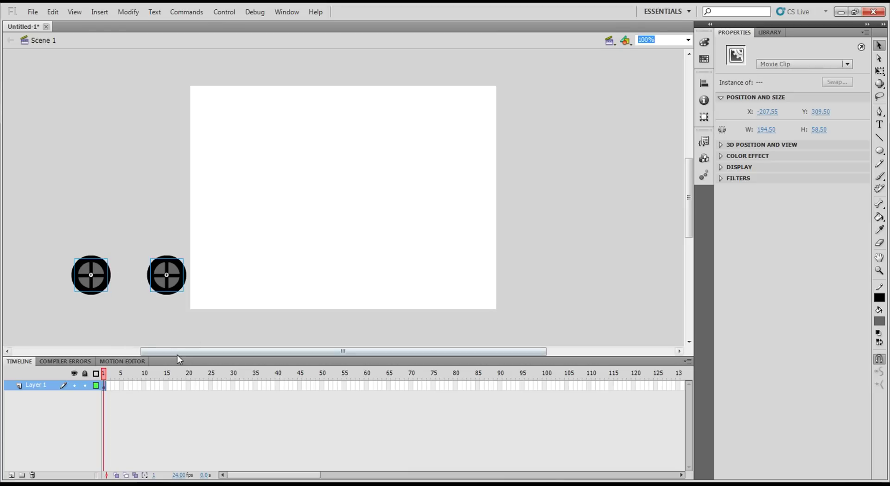
drag(177, 351, 110, 352)
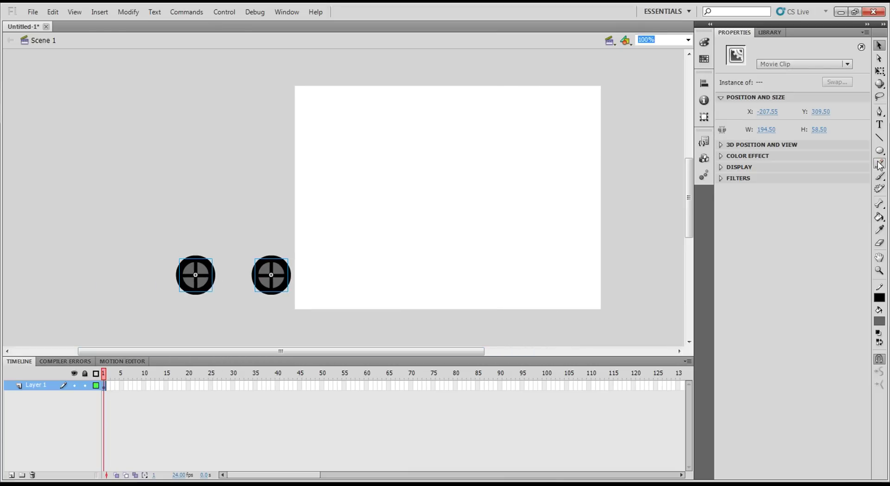
Step: Choose the Brush tool at a larger size, undoing a trial grey stroke
click(879, 176)
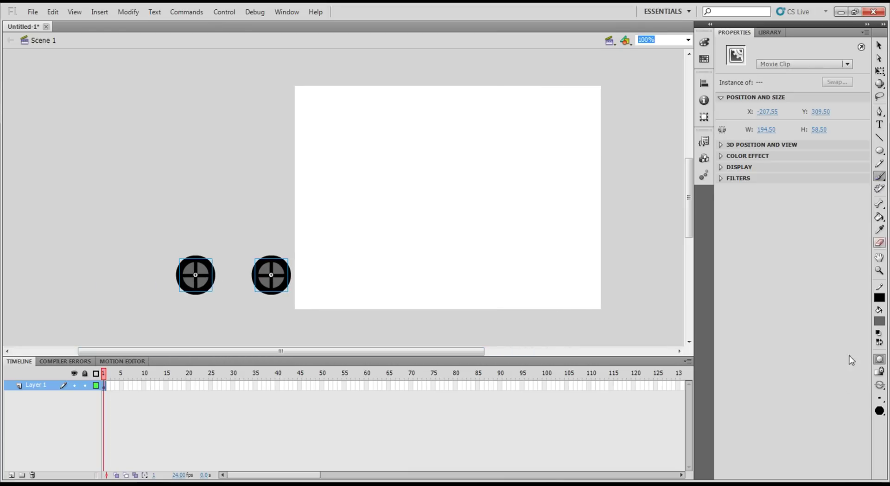
click(879, 398)
click(853, 385)
drag(298, 276, 319, 274)
key(ctrl+z)
Step: Set the fill to black and paint the car body and wheel arches over the wheels
click(879, 321)
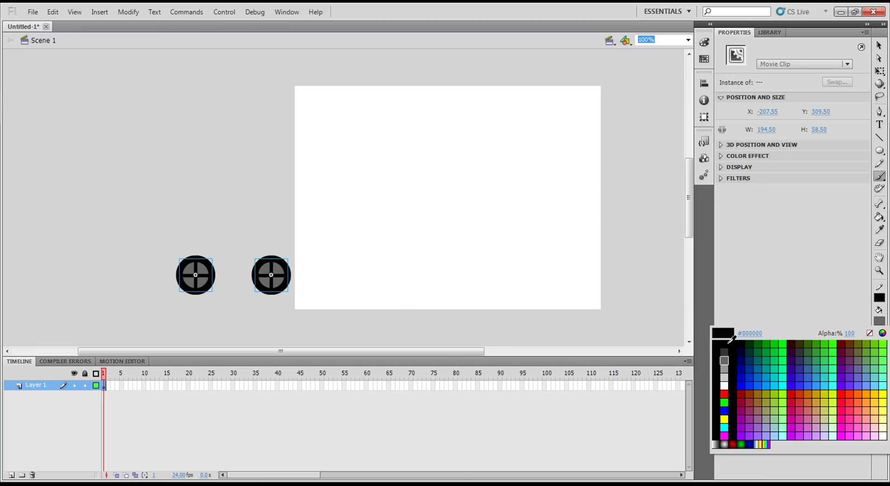
click(730, 341)
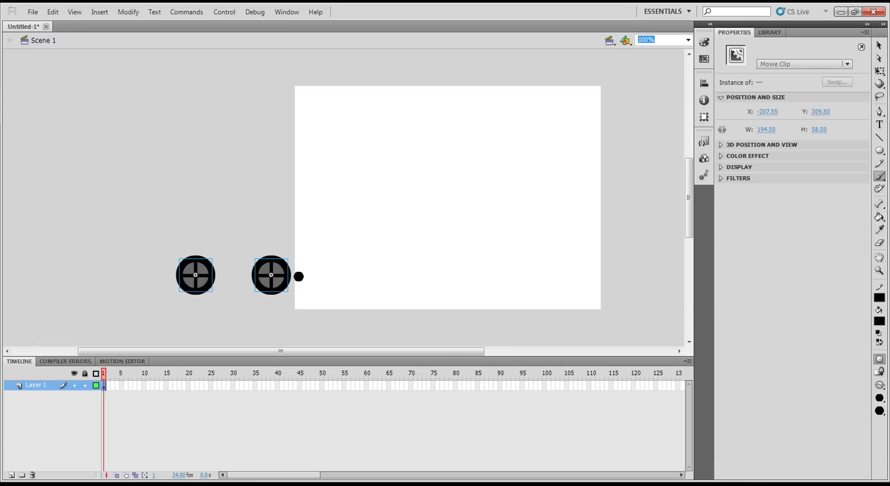
mouse_move(299, 276)
mouse_down()
mouse_move(322, 276)
mouse_move(321, 250)
mouse_move(311, 243)
mouse_move(270, 239)
mouse_move(260, 224)
mouse_move(234, 215)
mouse_move(190, 214)
mouse_move(178, 239)
mouse_move(167, 239)
mouse_move(161, 275)
mouse_move(194, 249)
mouse_move(208, 252)
mouse_up()
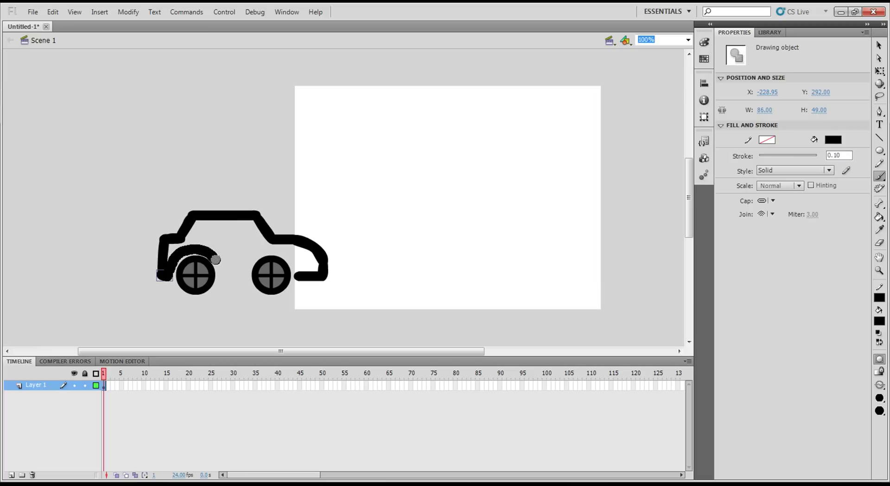
mouse_move(222, 275)
mouse_down()
mouse_move(267, 249)
mouse_move(289, 256)
mouse_move(298, 272)
mouse_move(318, 261)
mouse_move(308, 265)
mouse_move(305, 250)
mouse_move(302, 267)
mouse_move(297, 245)
mouse_move(269, 241)
mouse_move(244, 249)
mouse_move(234, 272)
mouse_move(225, 263)
mouse_move(238, 253)
mouse_move(226, 260)
mouse_move(257, 238)
mouse_move(246, 224)
mouse_move(255, 240)
mouse_move(255, 227)
mouse_move(222, 221)
mouse_move(200, 222)
mouse_move(170, 254)
mouse_move(188, 244)
mouse_move(223, 254)
mouse_move(245, 231)
mouse_move(204, 229)
mouse_move(223, 250)
mouse_move(167, 243)
mouse_up()
Step: Convert the selected car body and wheels into movie clip Symbol 2 and drag it left to X -161.30
click(879, 46)
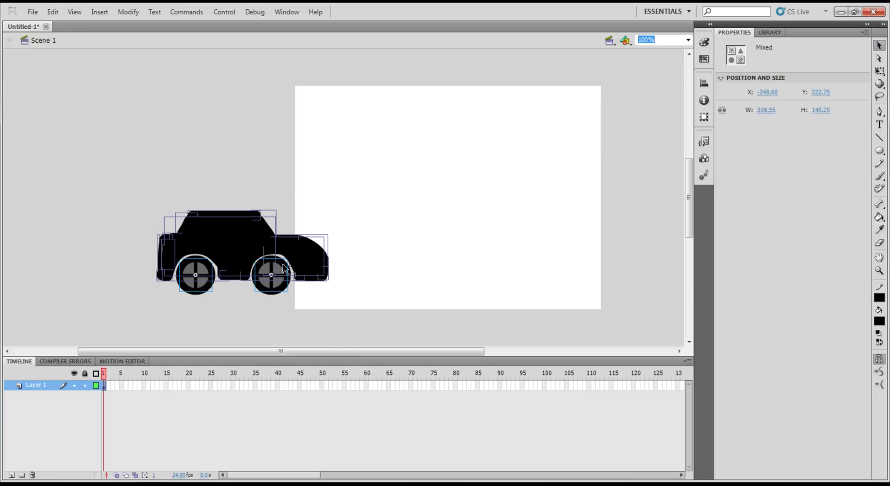
right_click(214, 235)
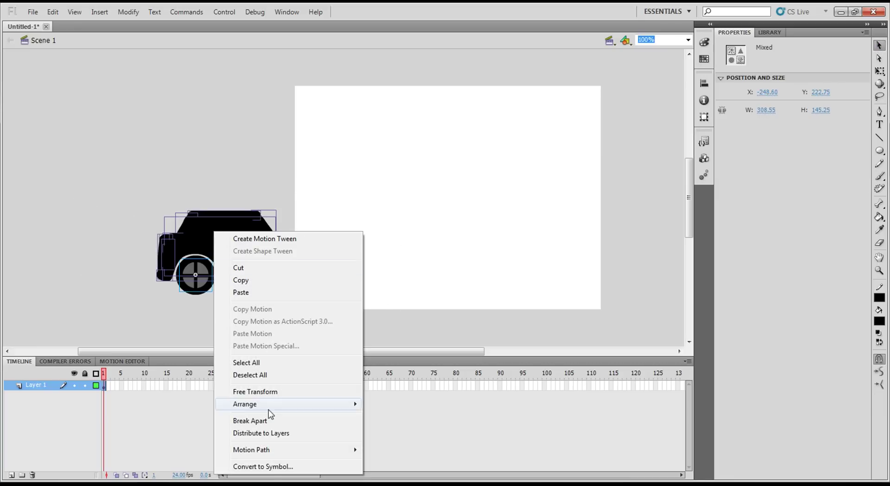
click(273, 468)
click(516, 101)
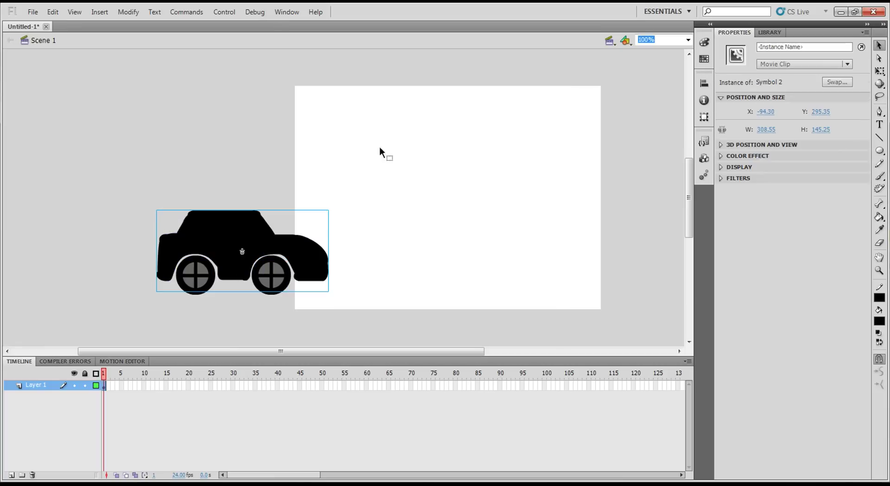
click(407, 136)
drag(227, 260, 186, 254)
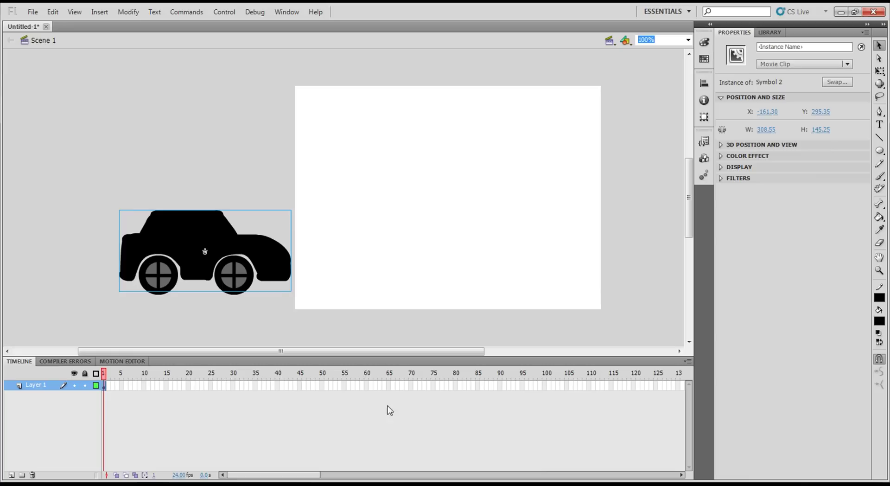
Step: Add a frame-60 keyframe with the car off-stage right at X 709.65, and classic-tween frames 1–60
right_click(365, 386)
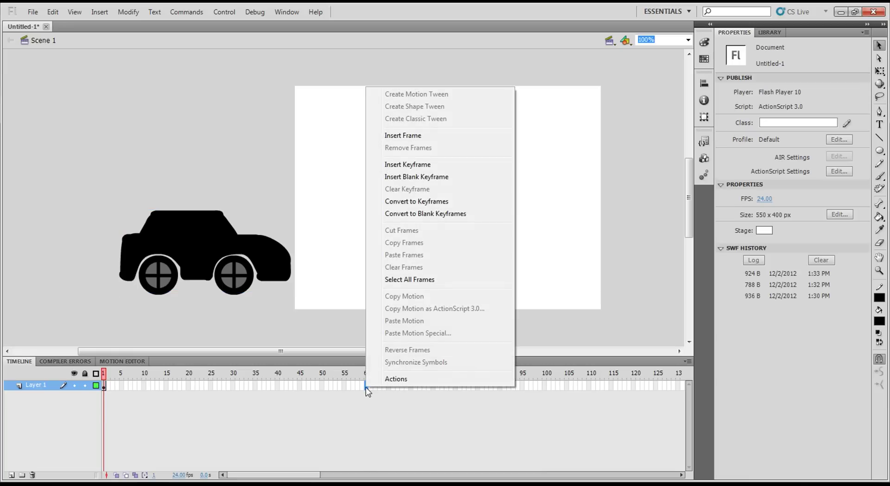
click(440, 166)
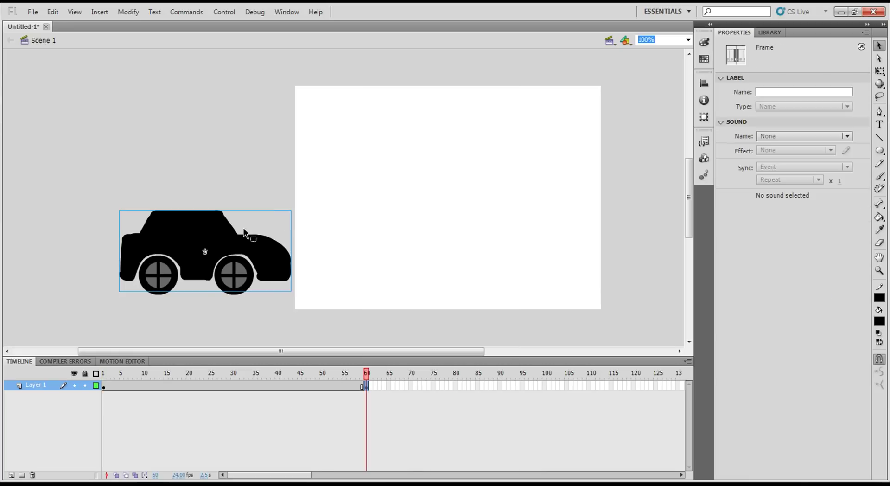
drag(249, 234, 688, 245)
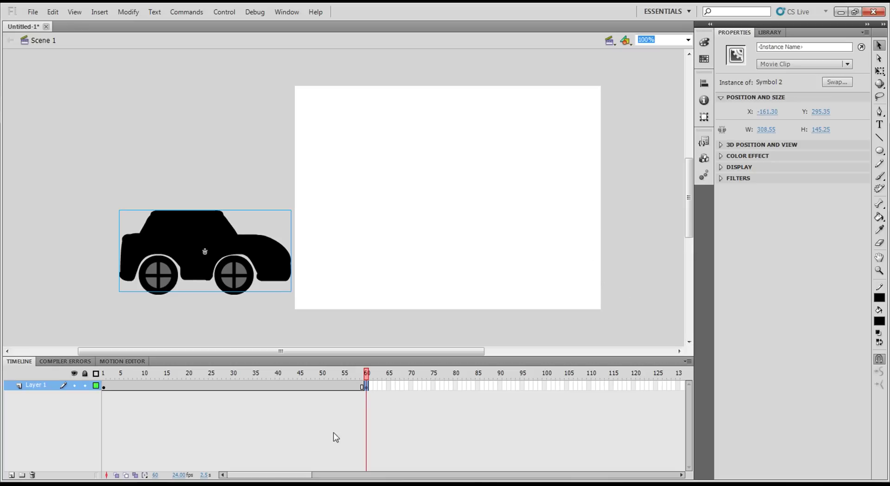
drag(273, 476, 276, 477)
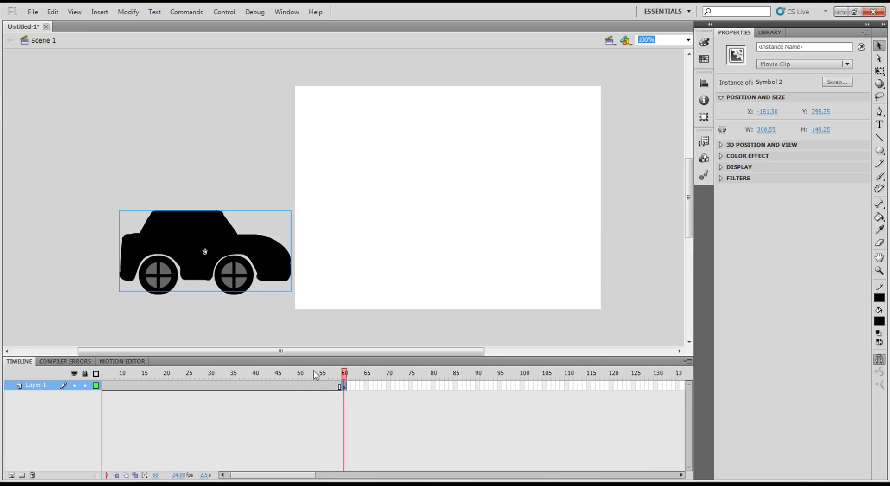
drag(330, 351, 384, 350)
drag(119, 243, 587, 237)
right_click(211, 385)
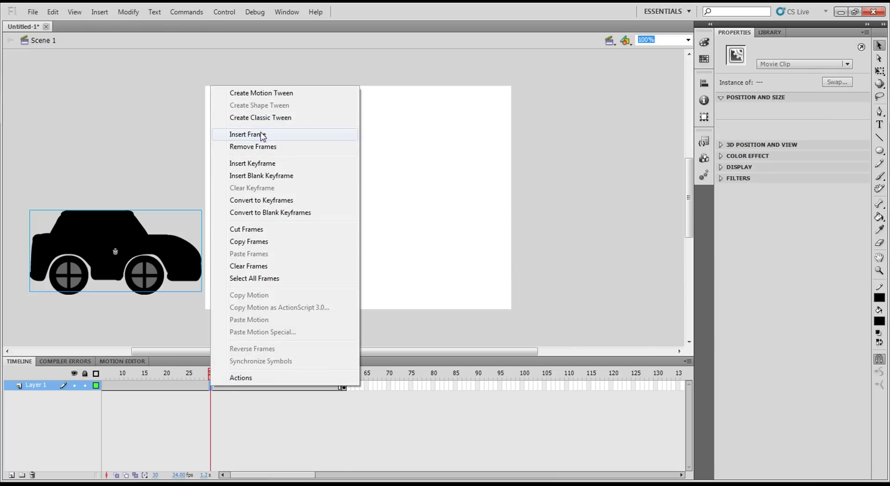
click(266, 117)
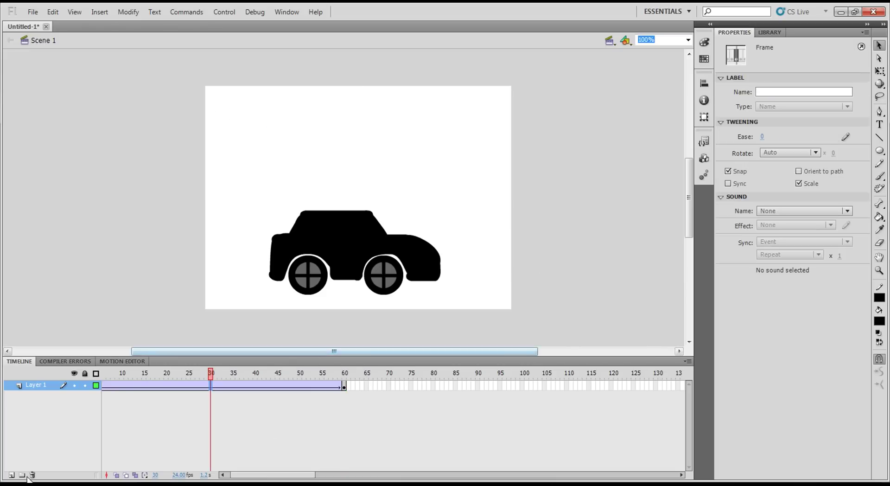
Step: Add Layer 2 below the car layer and return to frame 1
click(11, 475)
drag(45, 386, 43, 407)
click(119, 419)
click(106, 395)
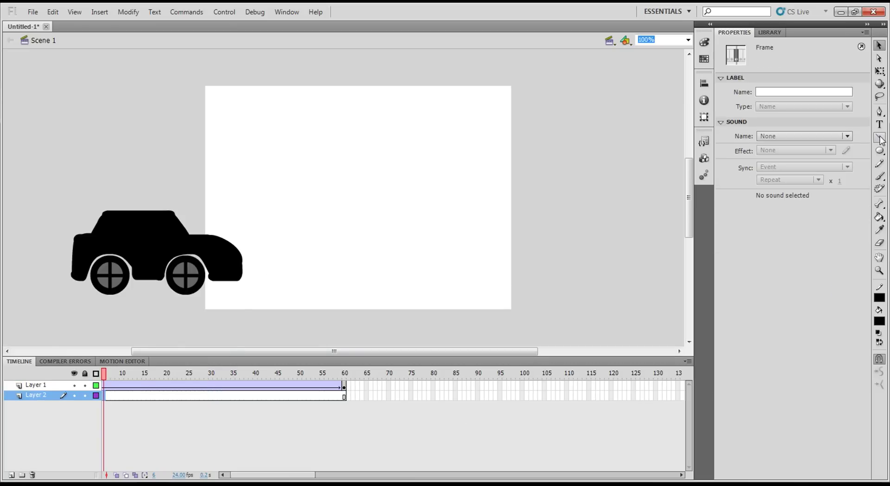
Step: Draw a grey #999999 rectangle road bar along the stage bottom and nudge it up
click(879, 151)
drag(879, 152, 806, 147)
click(834, 92)
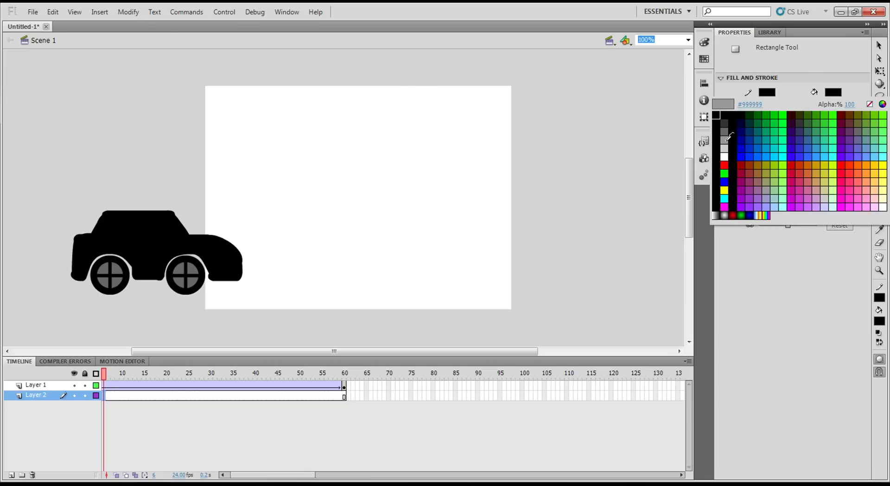
click(725, 140)
click(767, 91)
click(726, 141)
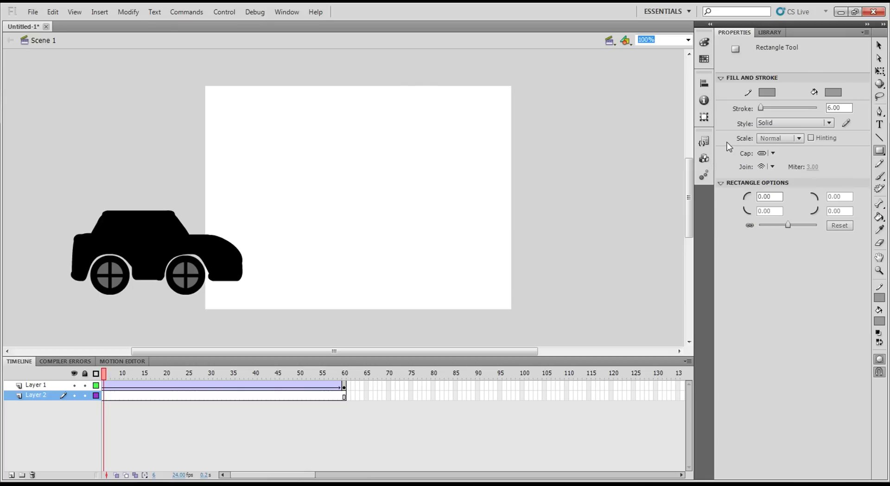
mouse_move(534, 325)
mouse_down()
mouse_move(445, 298)
mouse_move(143, 307)
mouse_move(149, 297)
mouse_up()
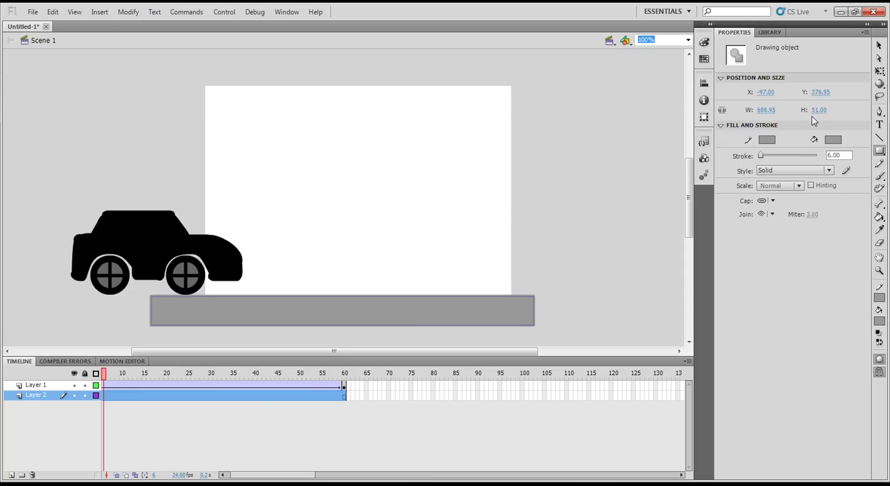
key(Up)
key(Up)
key(Up)
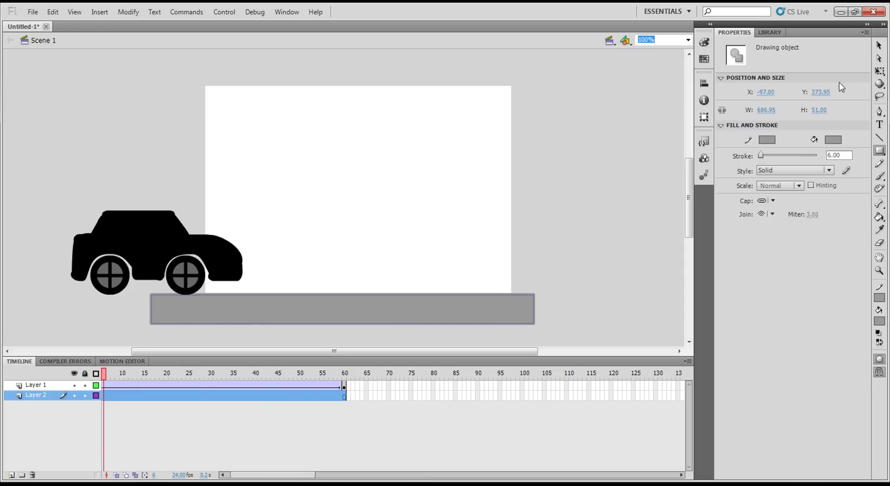
Step: Remove the road's fill, undo that, deselect it, and return to the Rectangle Tool
click(832, 140)
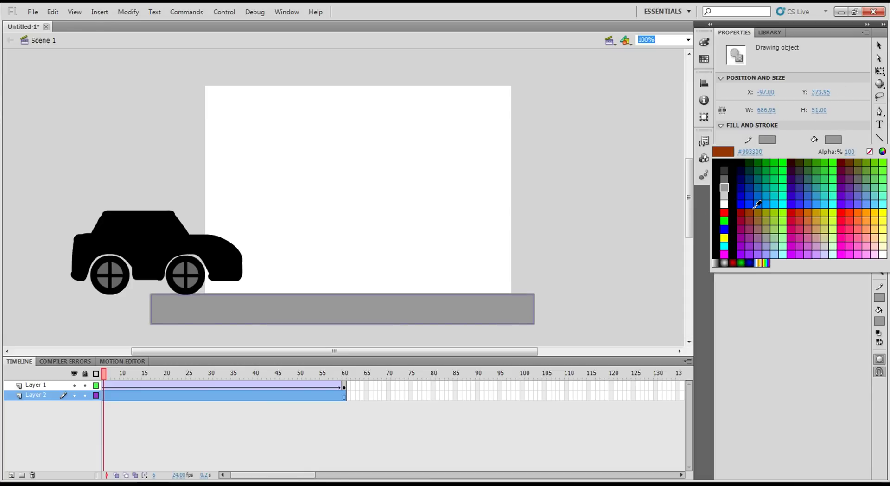
click(870, 152)
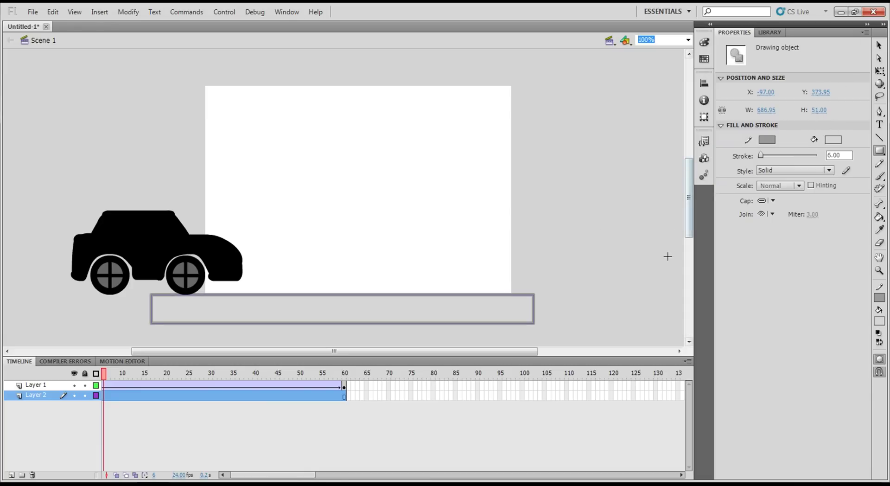
key(ctrl+z)
click(879, 45)
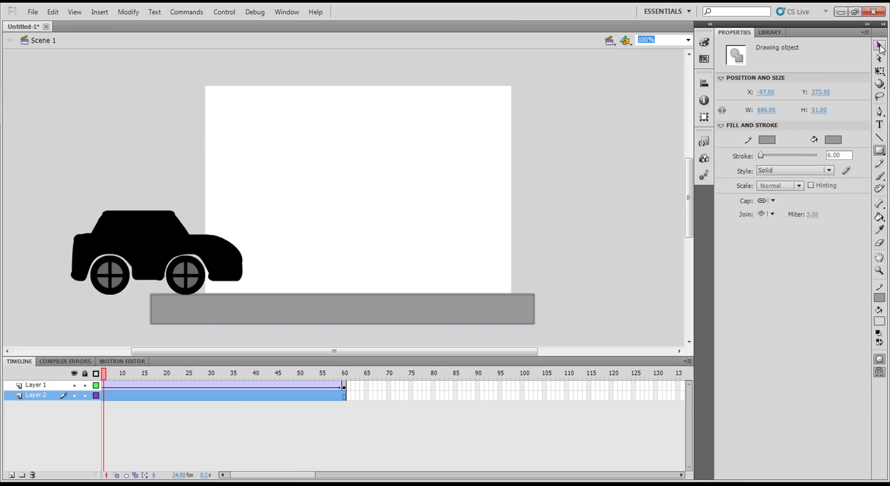
click(520, 128)
click(879, 297)
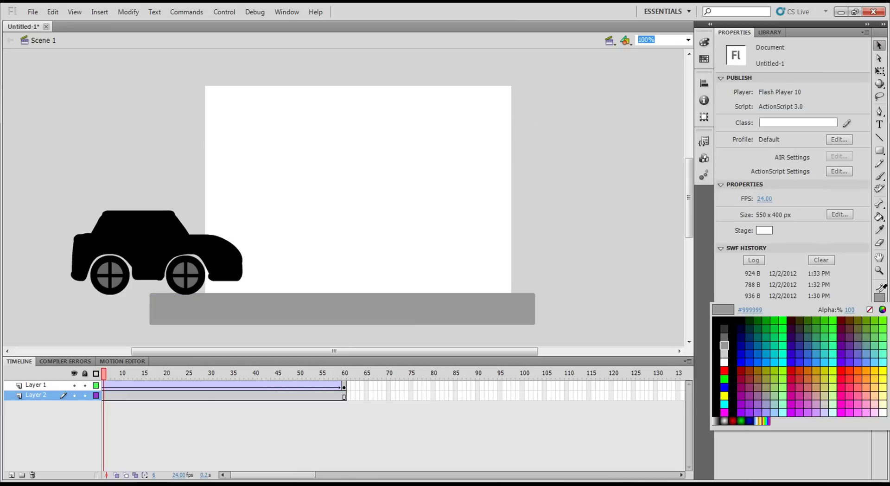
key(Escape)
click(879, 153)
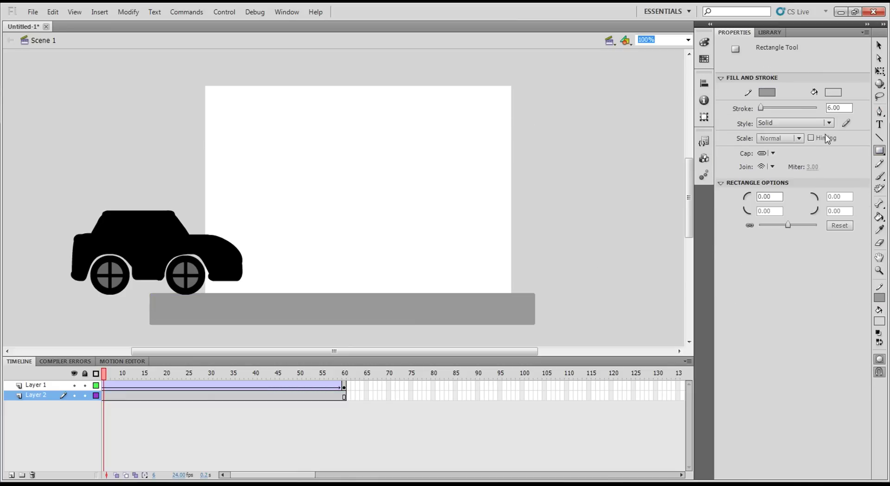
click(833, 92)
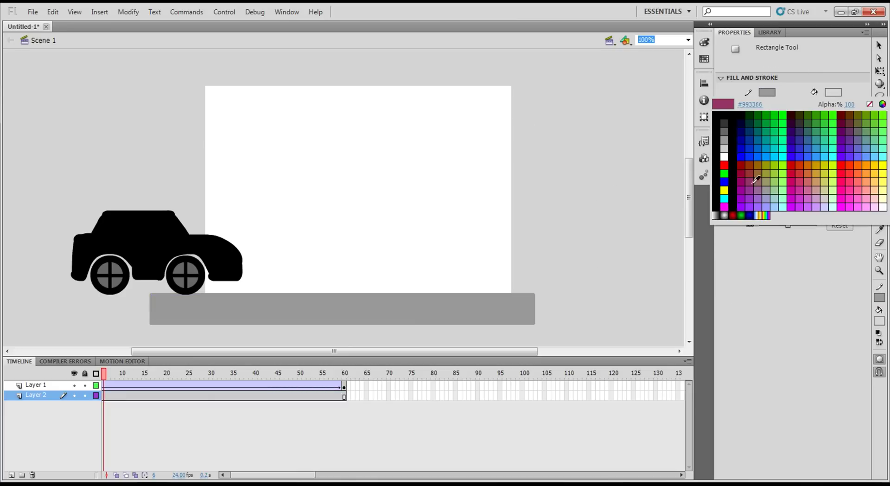
Step: Draw a large blue #0099FF sky rectangle over the stage, fill and outline both blue
click(765, 156)
click(769, 92)
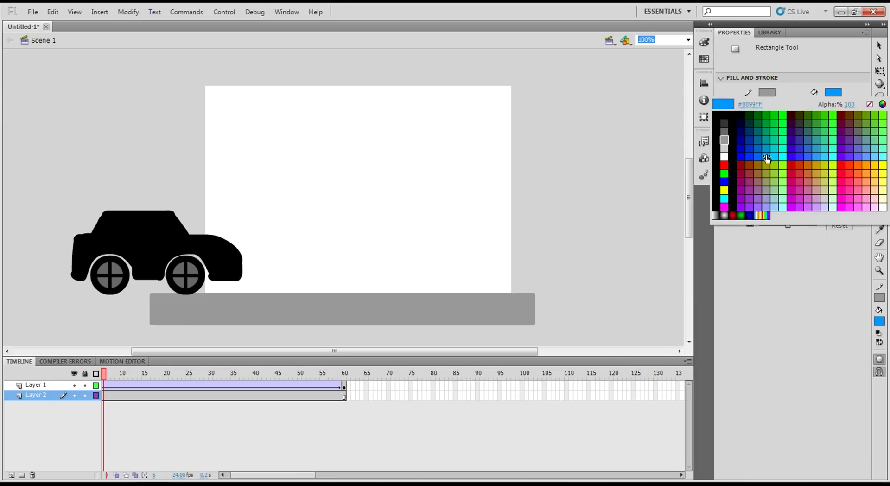
click(767, 158)
drag(528, 74, 187, 294)
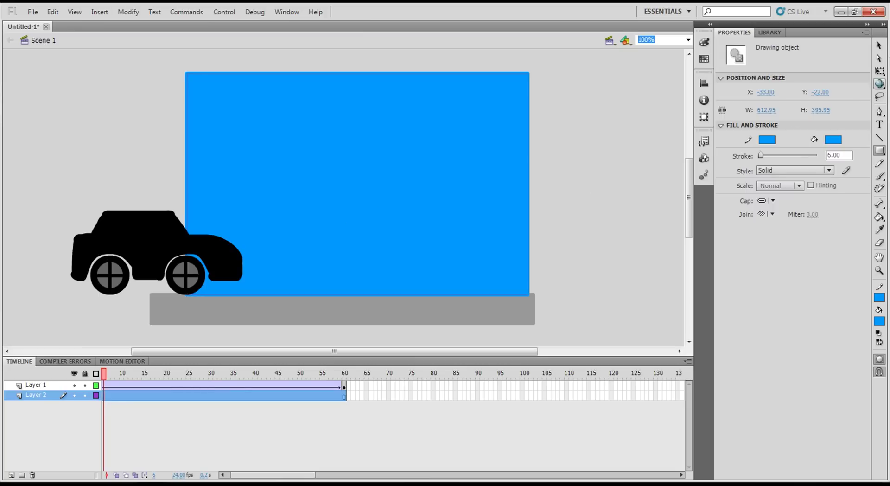
Step: Send the blue sky rectangle backward behind the grey road
click(877, 47)
right_click(429, 169)
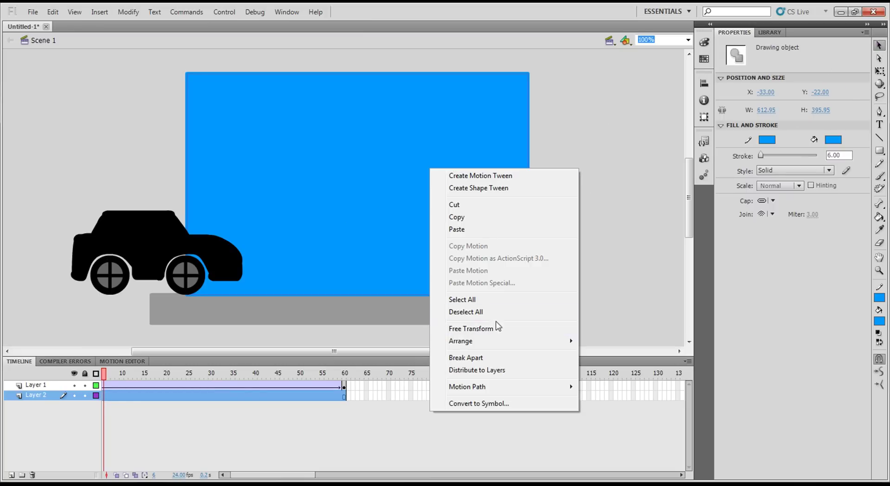
mouse_move(496, 343)
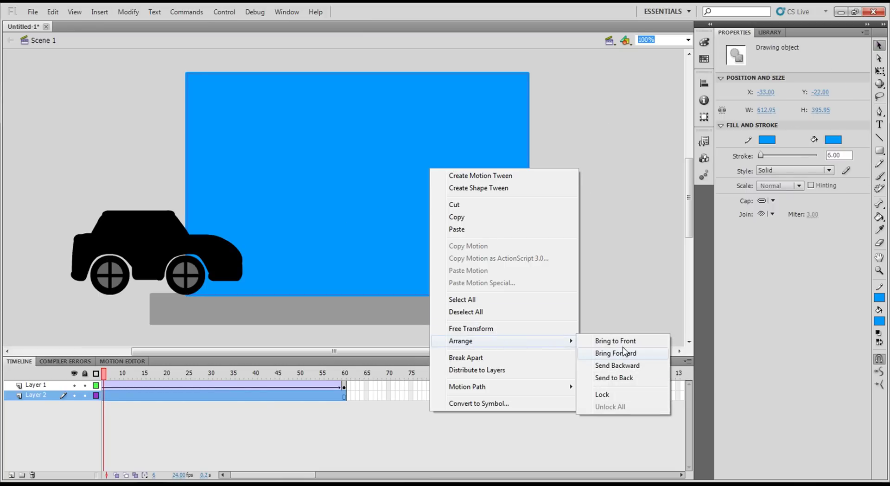
click(633, 365)
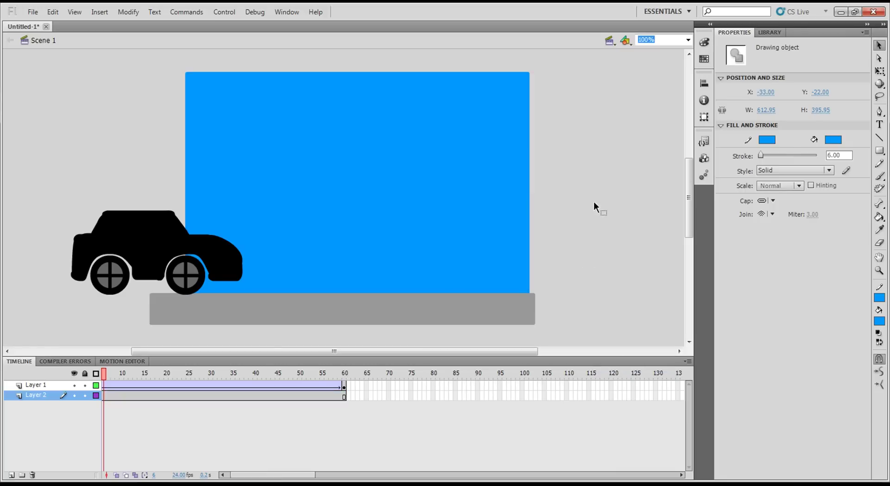
click(593, 203)
click(224, 11)
Step: Test-play the car driving along the road under the sky, then close the preview
mouse_move(272, 99)
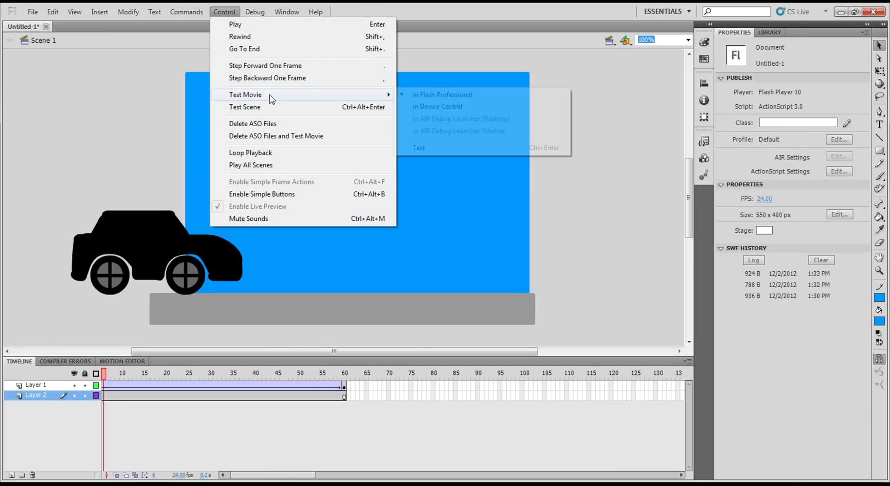
click(417, 148)
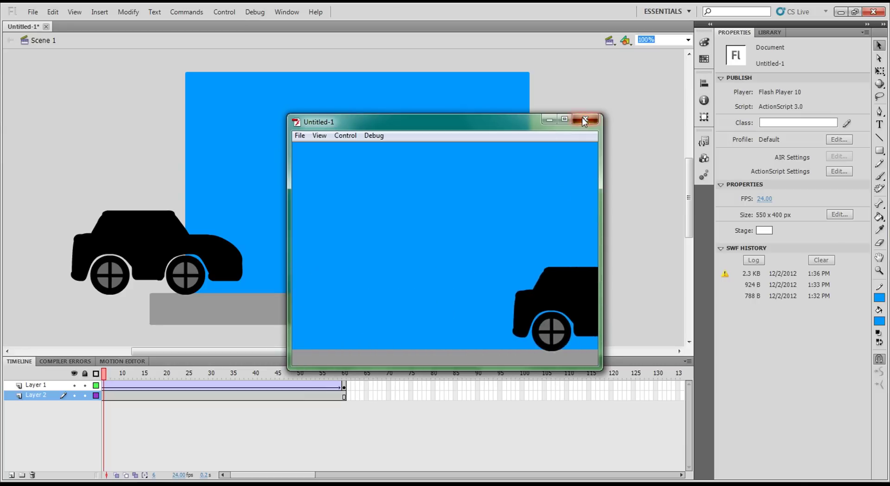
click(585, 121)
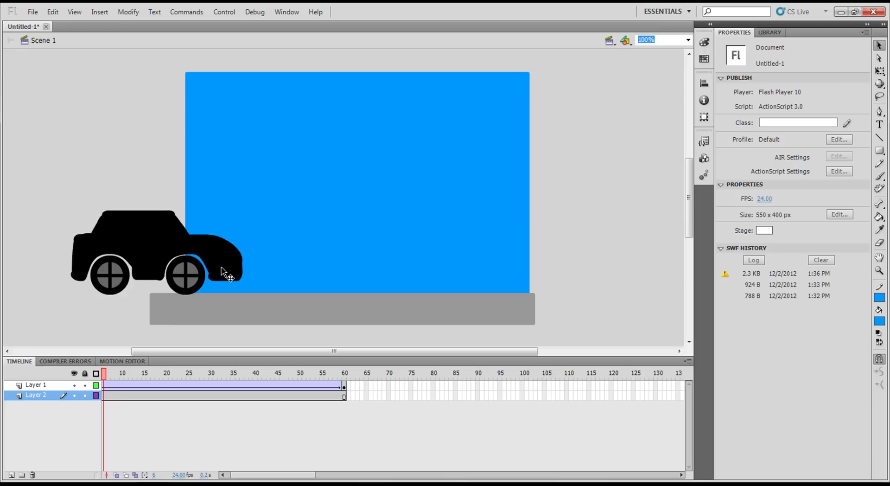
Step: Enter the car's Symbol 2, then the wheel's Symbol 1, and zoom in close on the wheel
double_click(177, 266)
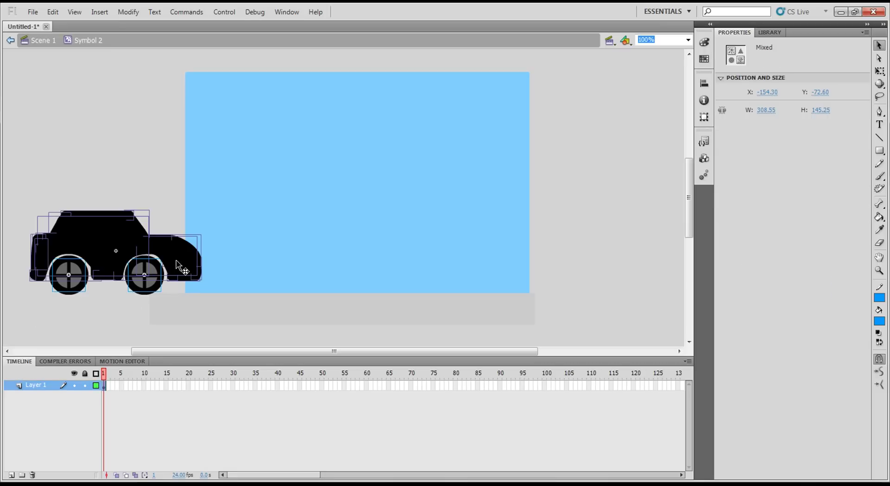
double_click(144, 288)
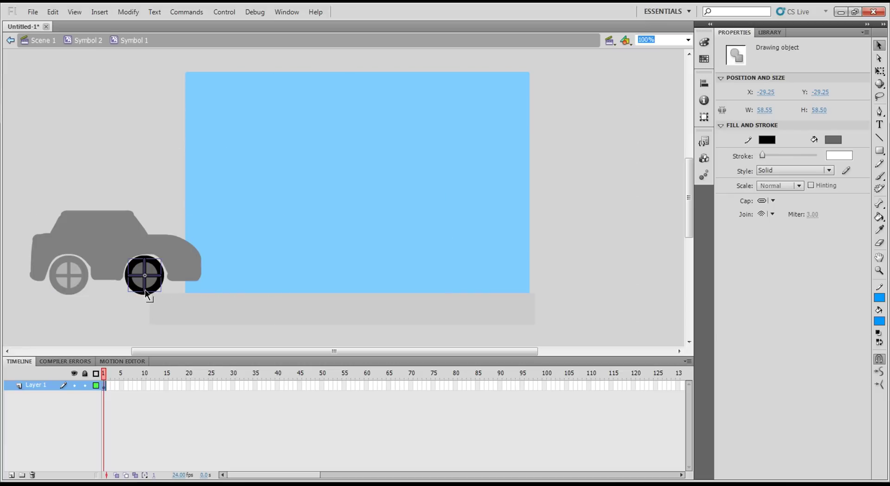
double_click(154, 289)
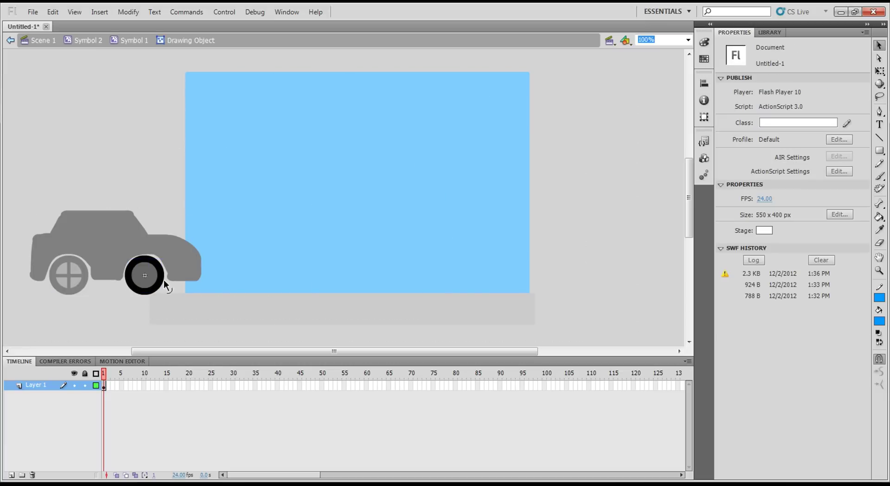
double_click(191, 288)
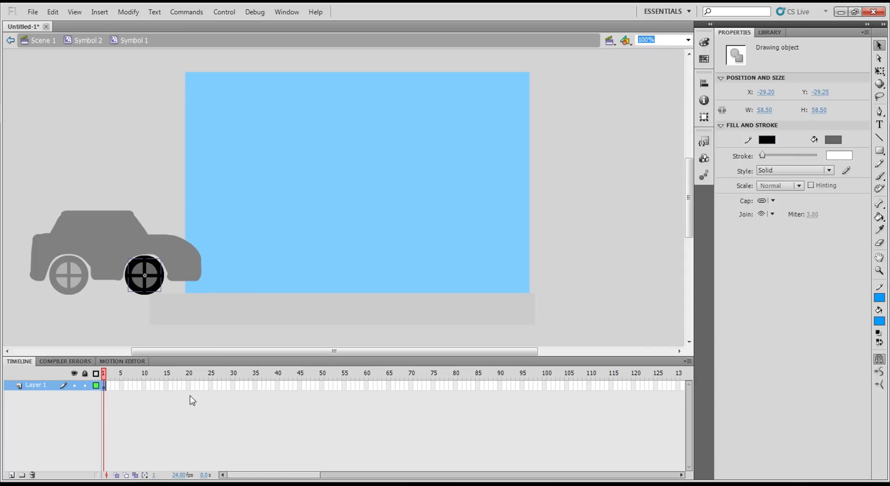
drag(227, 351, 175, 350)
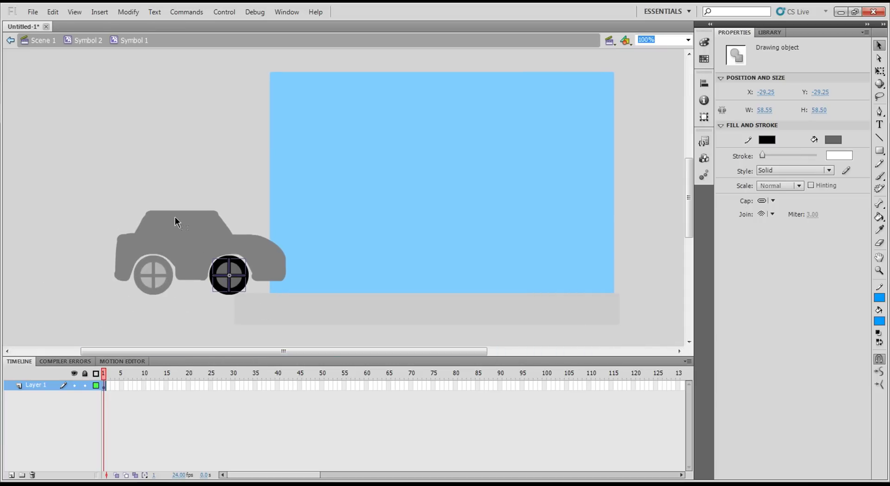
click(238, 283)
double_click(238, 288)
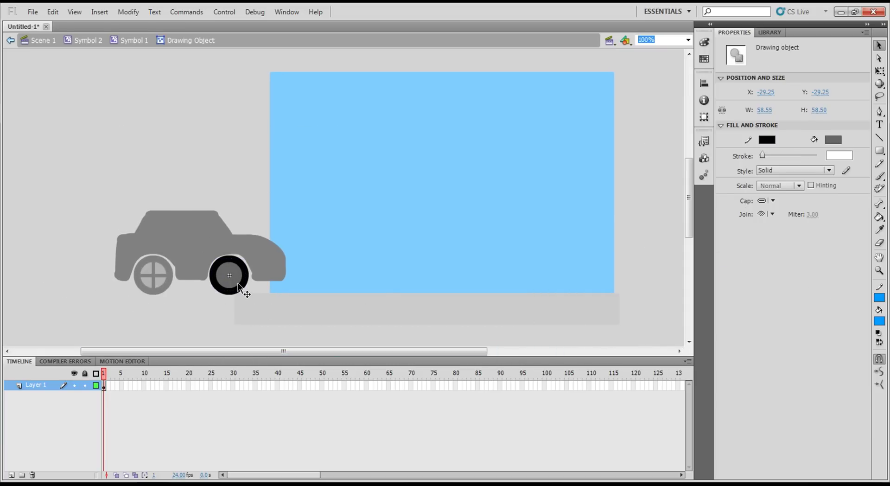
double_click(261, 304)
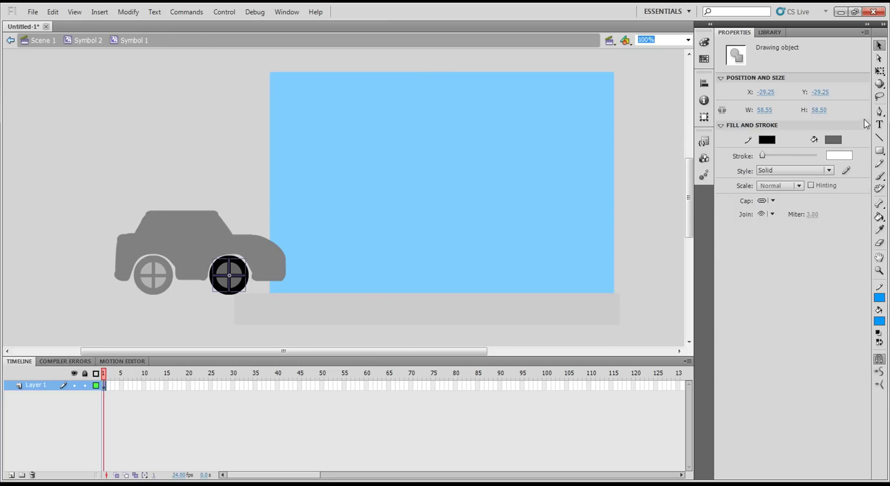
click(879, 270)
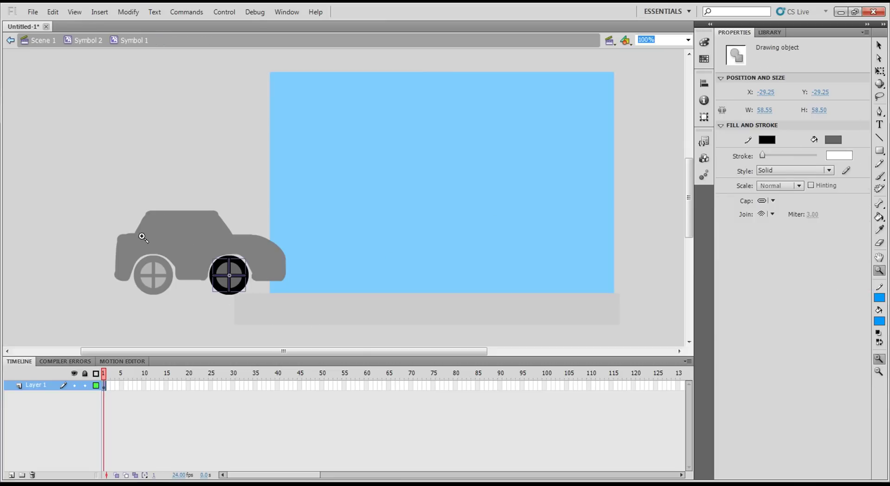
drag(148, 219, 308, 320)
Step: Add keyframes 2 through 7, rotating the wheel slightly further clockwise with Free Transform each time
click(880, 72)
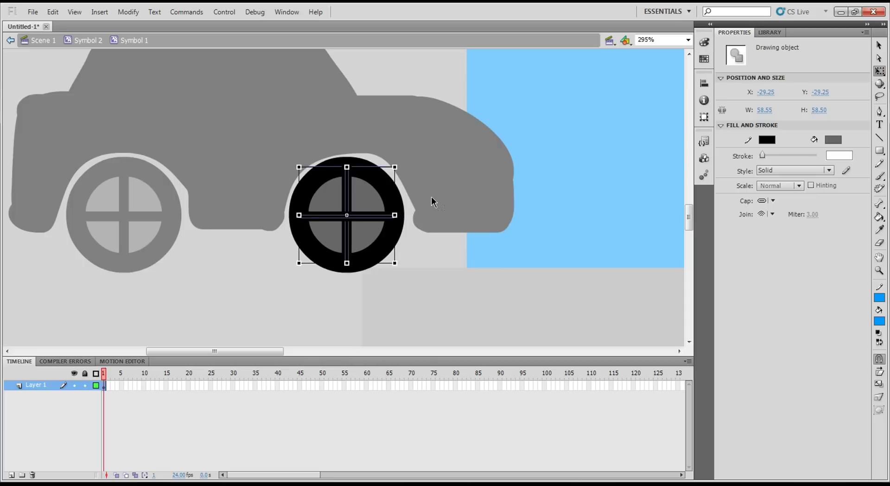
key(F6)
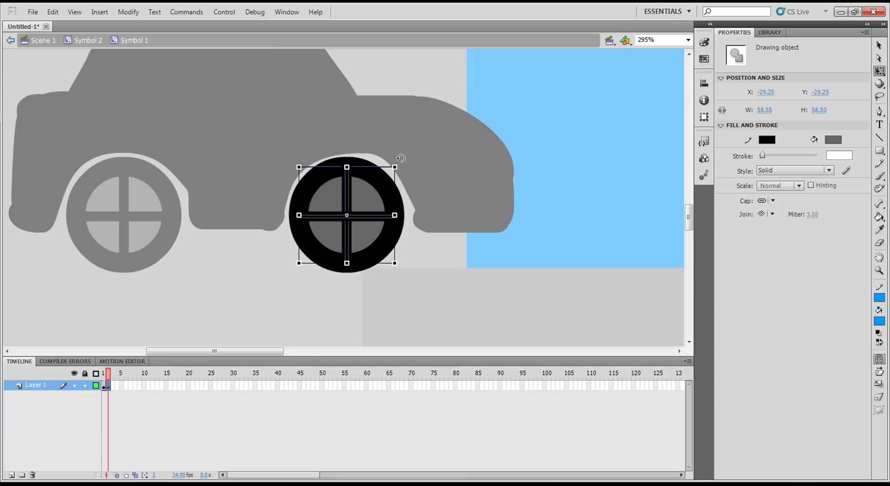
drag(401, 158, 430, 189)
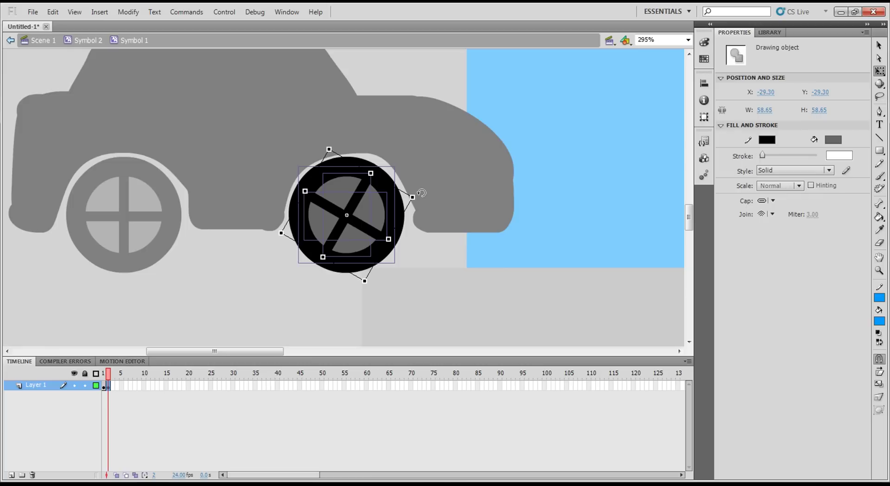
key(F6)
drag(403, 163, 422, 191)
key(F6)
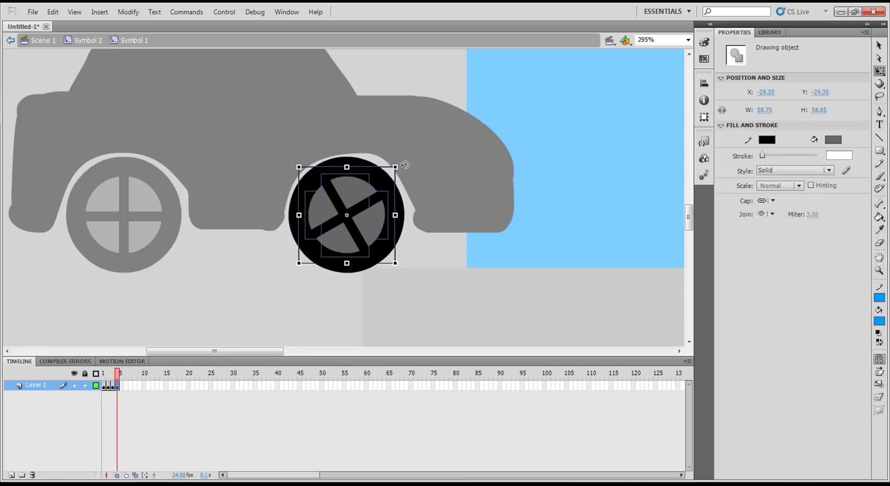
drag(402, 161, 415, 191)
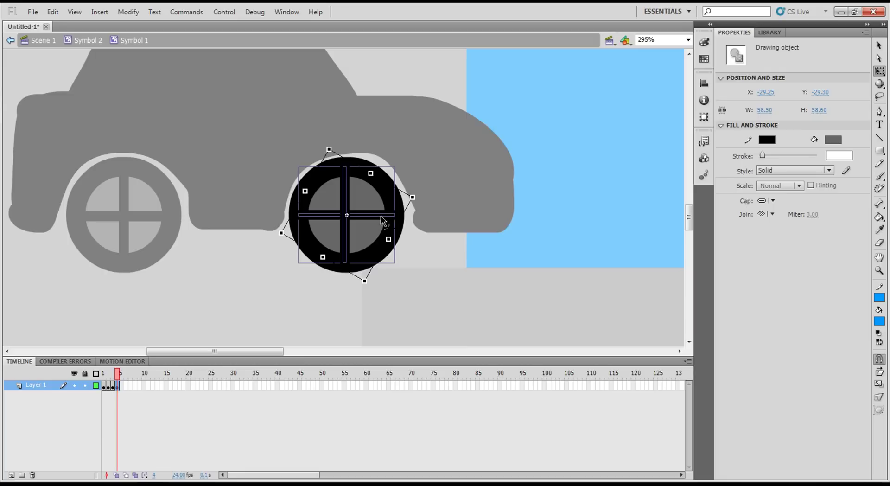
key(F6)
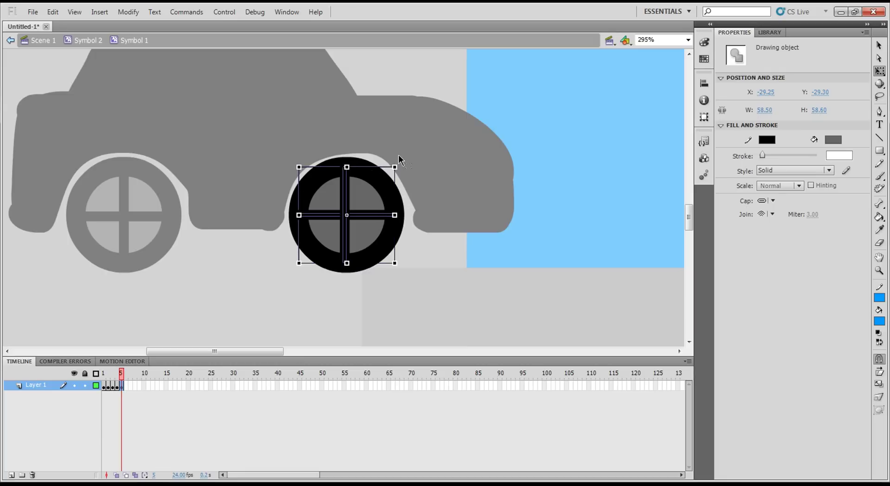
drag(398, 155, 411, 185)
key(F6)
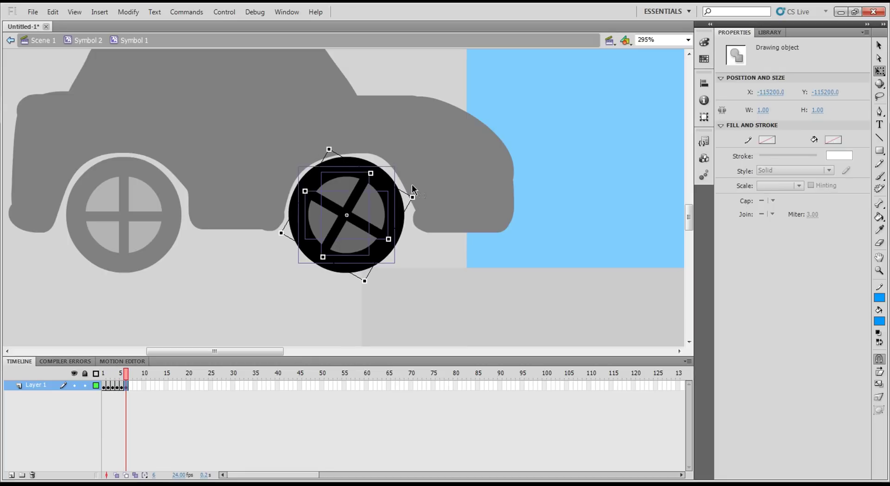
drag(397, 155, 417, 187)
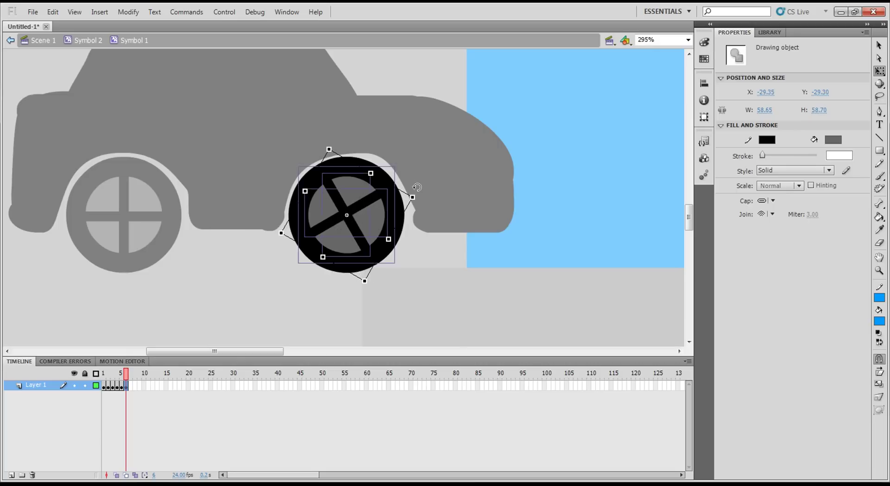
key(F6)
drag(399, 157, 416, 187)
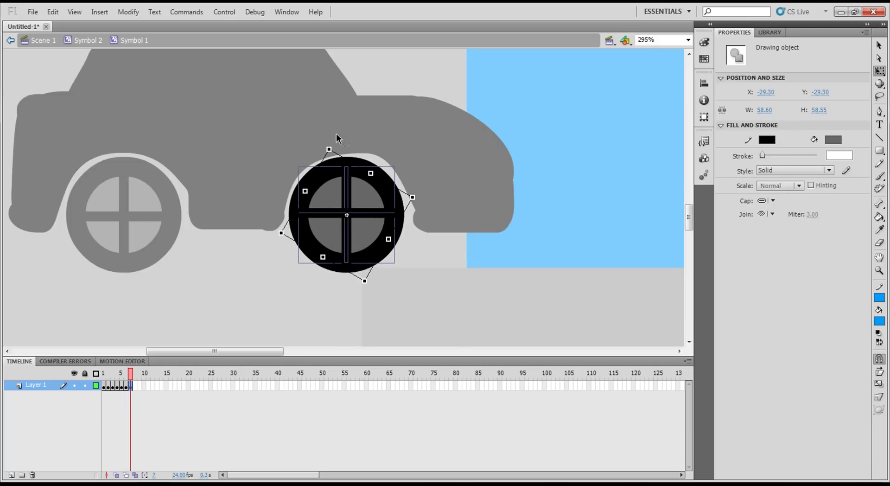
Step: Add keyframes 8 through 13, rotating the wheel clockwise until its cross stands upright
key(F6)
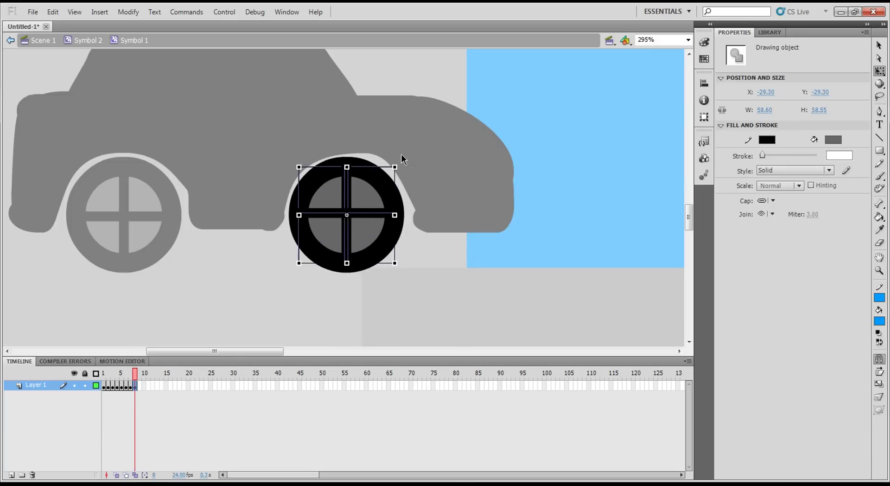
drag(402, 159, 424, 211)
key(F6)
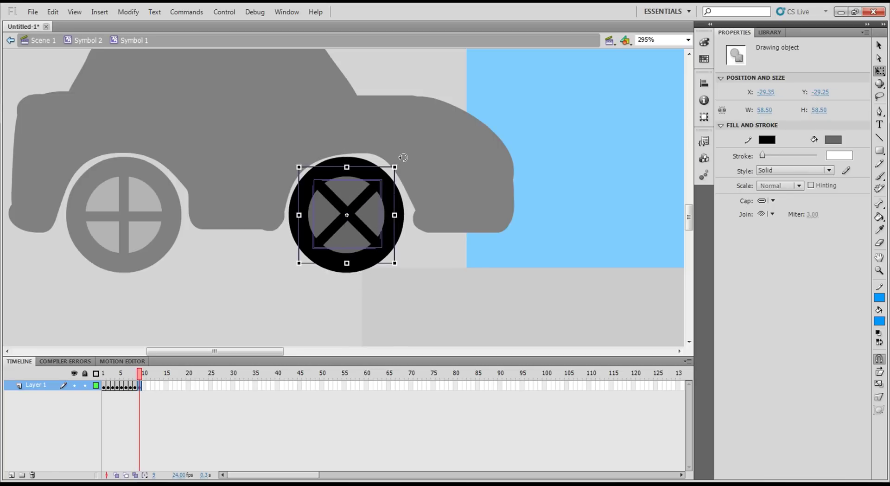
drag(403, 157, 415, 188)
key(F6)
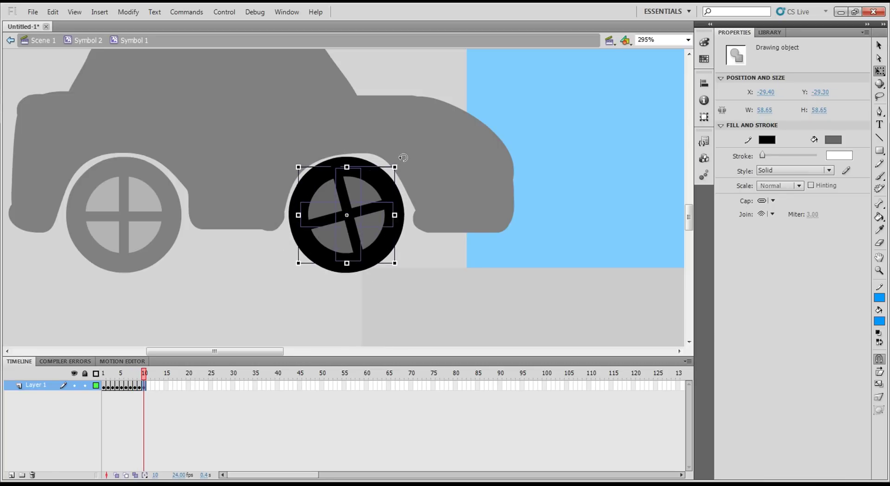
drag(403, 158, 408, 175)
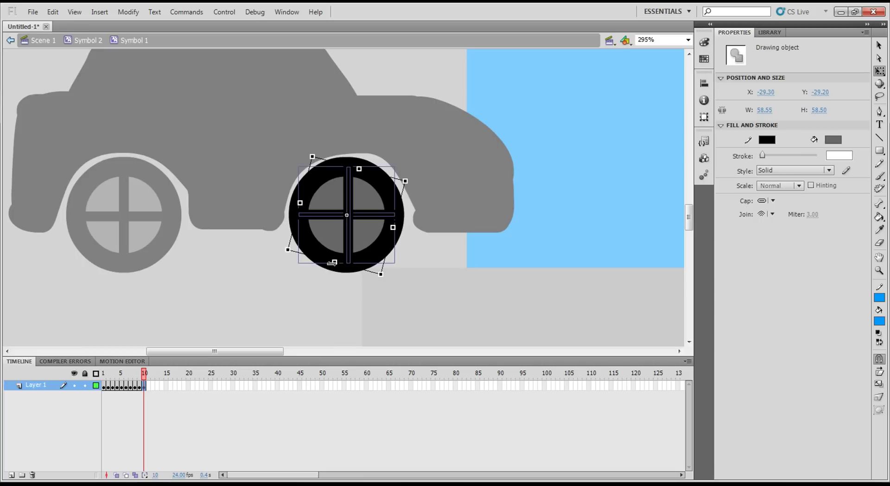
key(F6)
drag(401, 163, 411, 195)
key(F6)
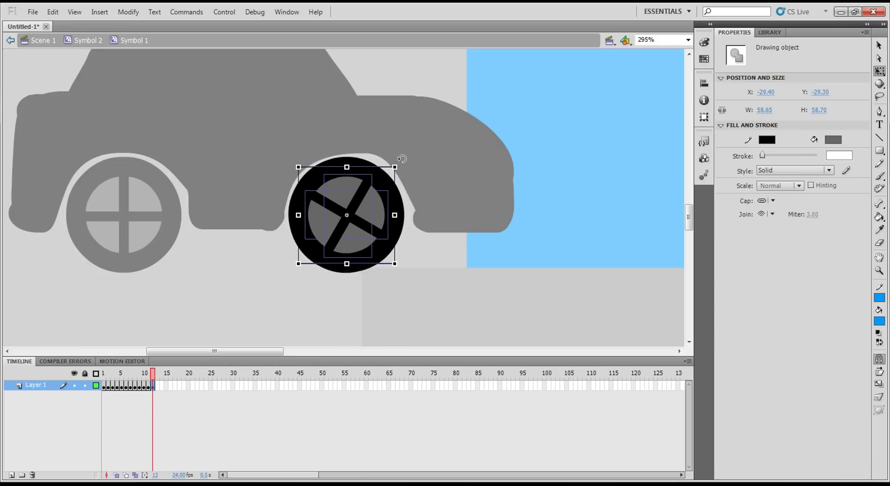
drag(400, 164, 411, 193)
key(F6)
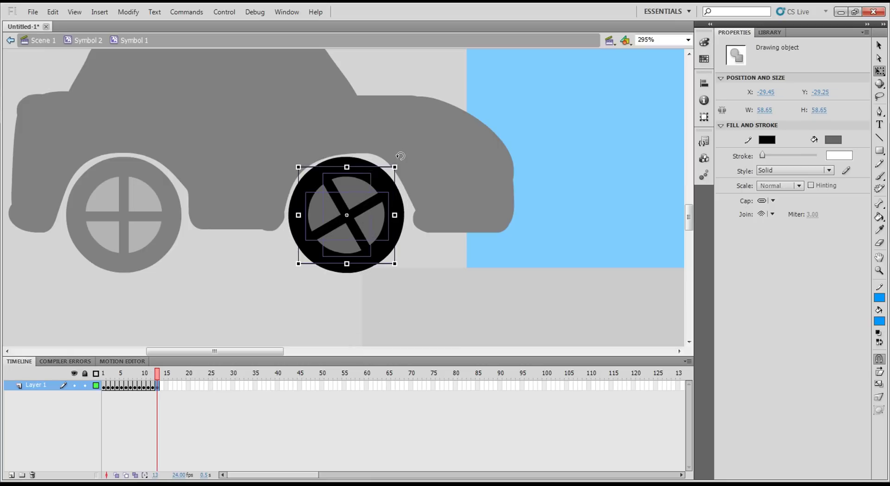
drag(400, 155, 411, 197)
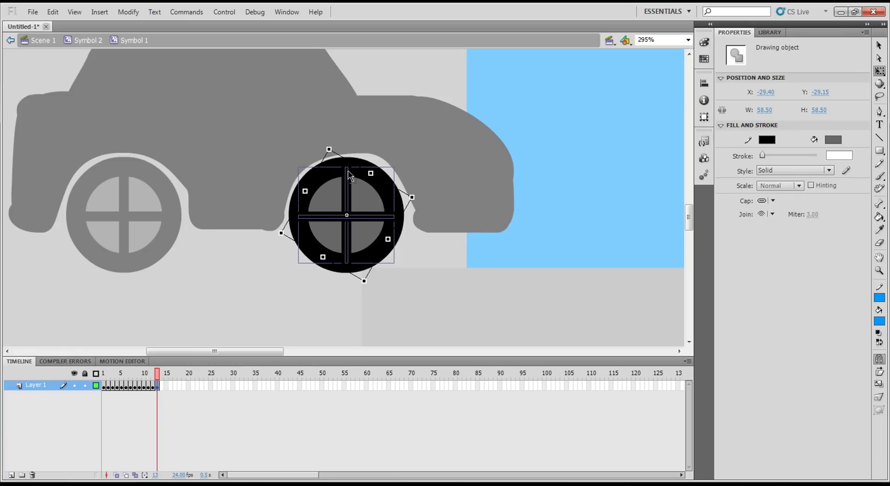
Step: Remove frame 13 so the wheel loop runs 12 frames, returning to frame 1
right_click(158, 385)
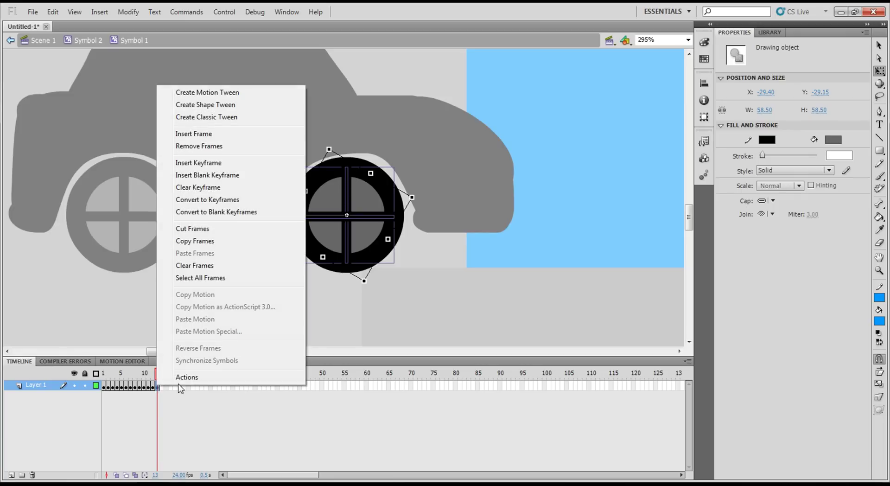
click(210, 147)
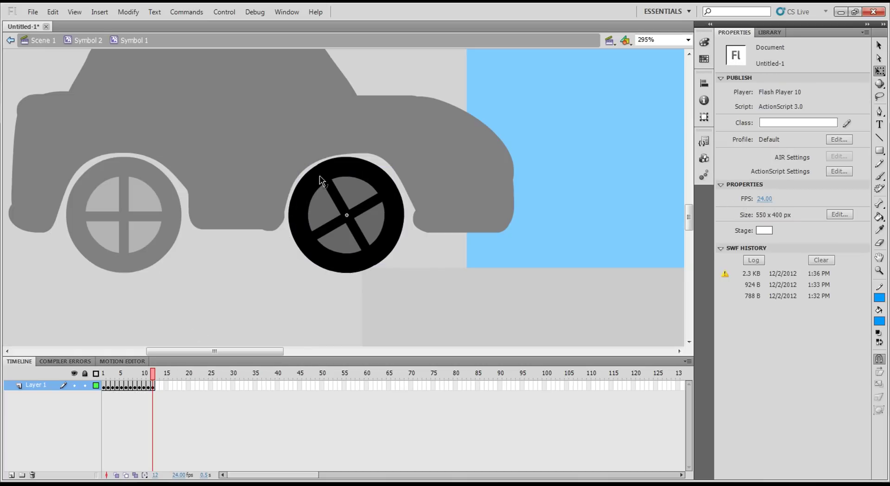
drag(153, 374, 104, 377)
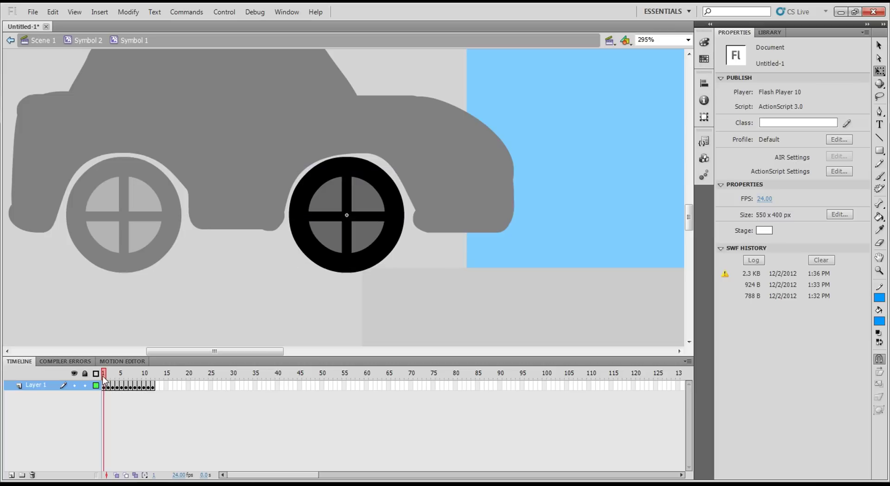
Step: Exit through the car symbol back to Scene 1 and zoom out to see the whole stage
double_click(439, 302)
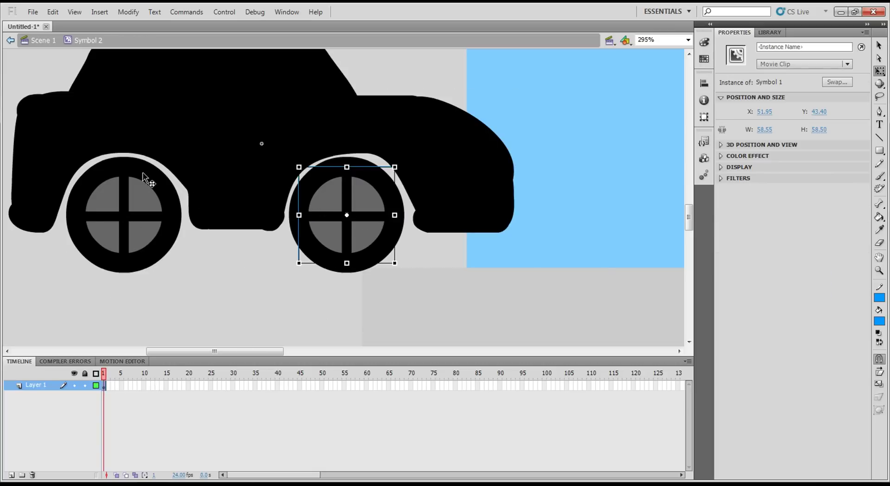
double_click(285, 314)
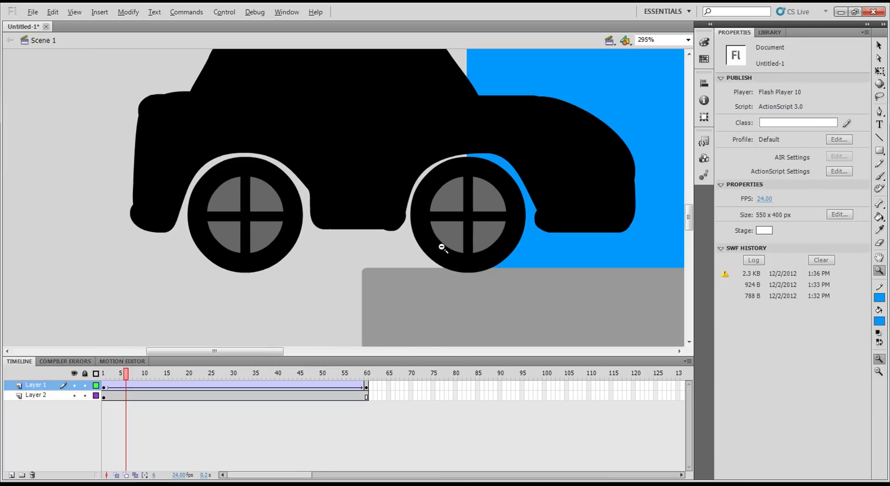
click(503, 229)
click(505, 183)
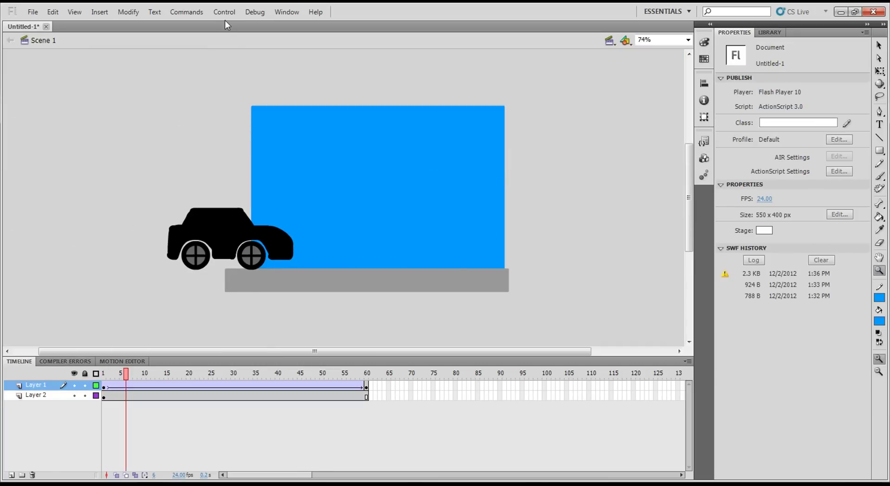
click(225, 13)
mouse_move(320, 93)
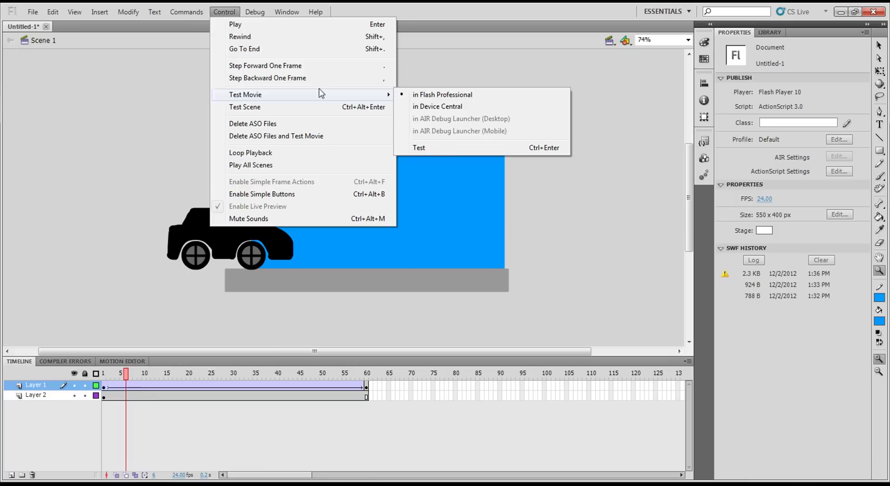
click(441, 149)
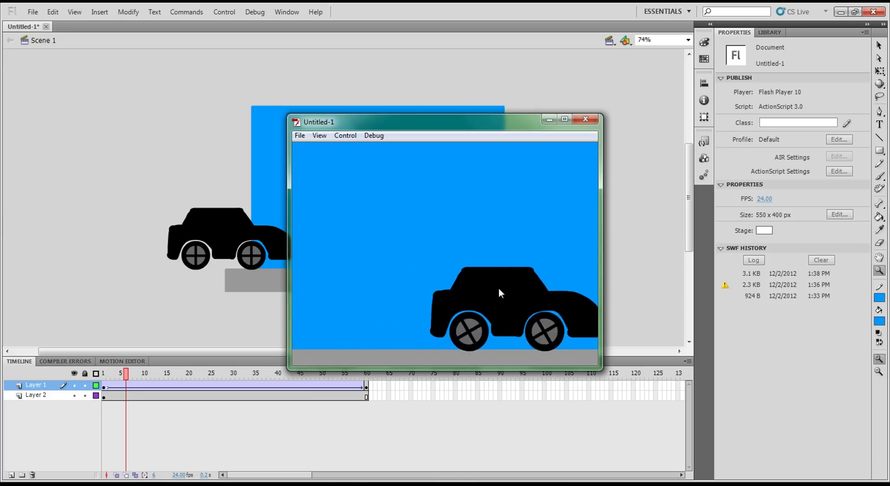
click(585, 119)
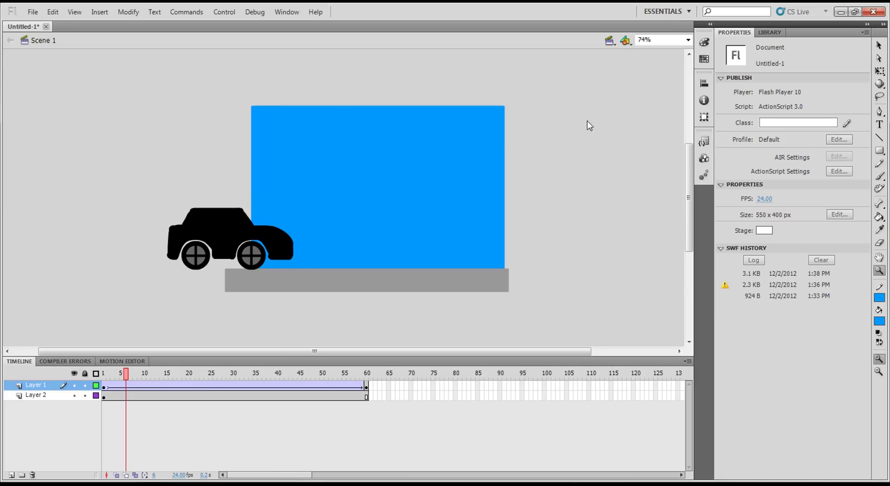